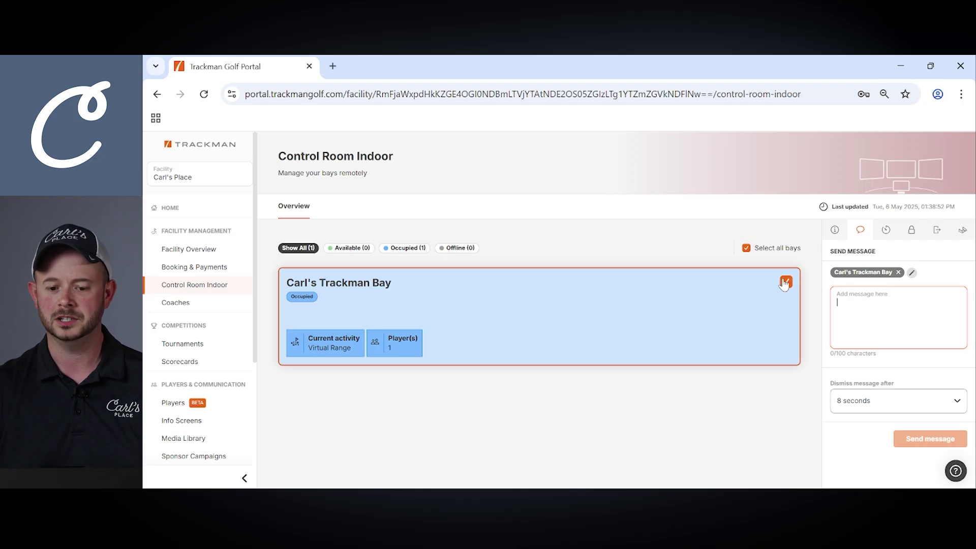
Reselect Carl's Trackman Bay and send it the message '5 minutes remaining'.
click(752, 254)
click(747, 249)
click(785, 282)
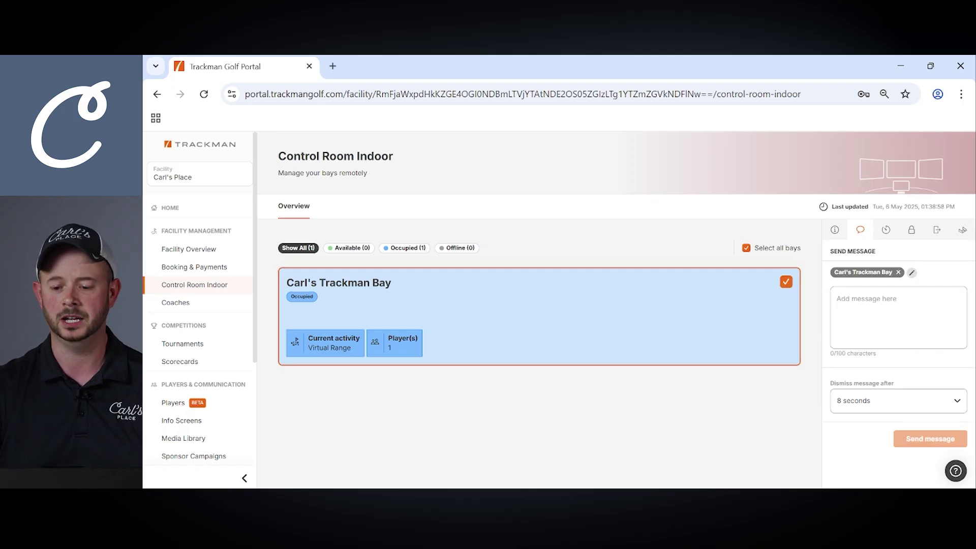
click(838, 302)
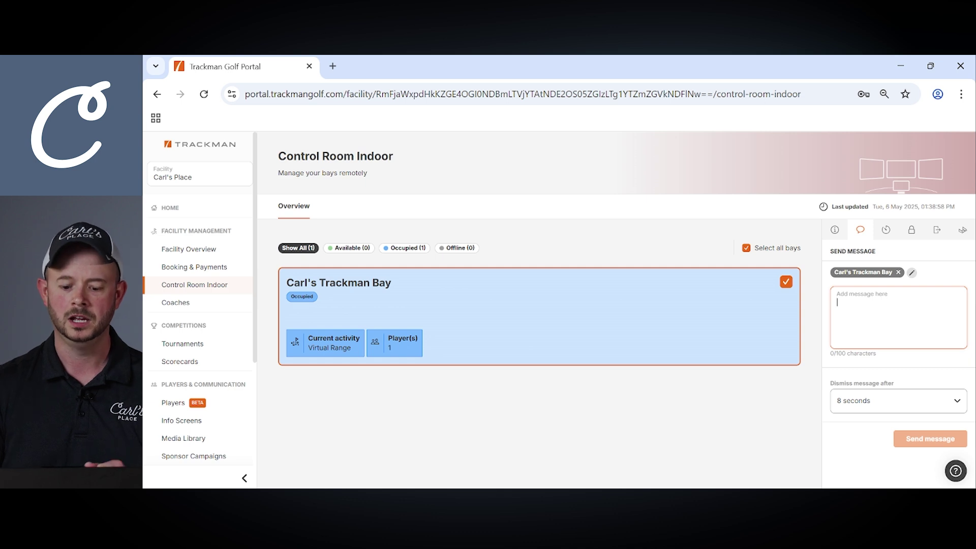
text(5 mi)
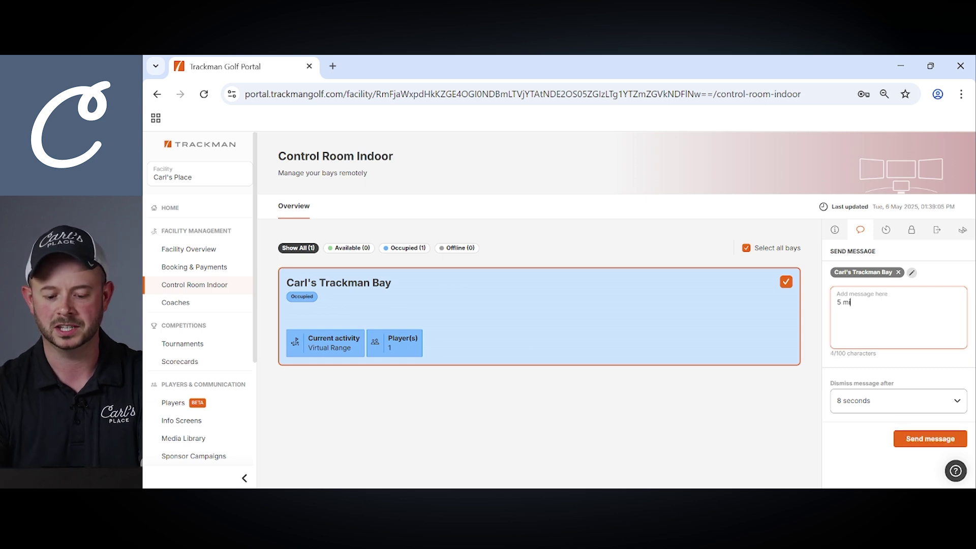
text(nutes remaining)
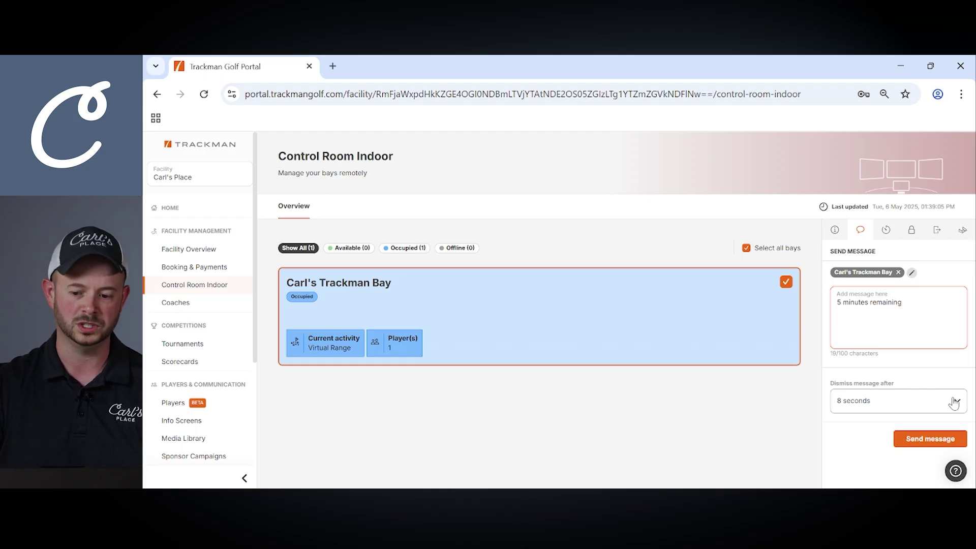
click(935, 440)
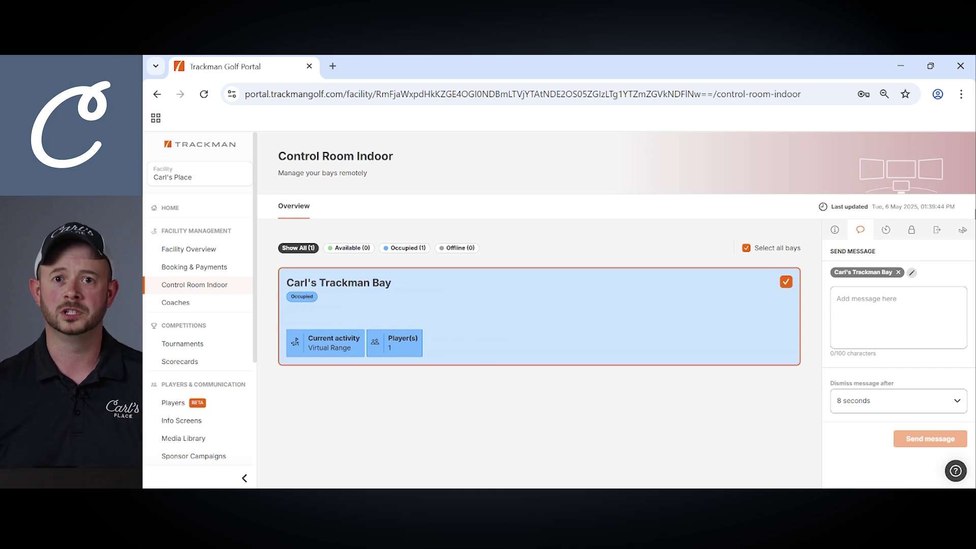
Set a 1-hour bay timer with message 'Remaining time' that ends the session when complete.
click(886, 231)
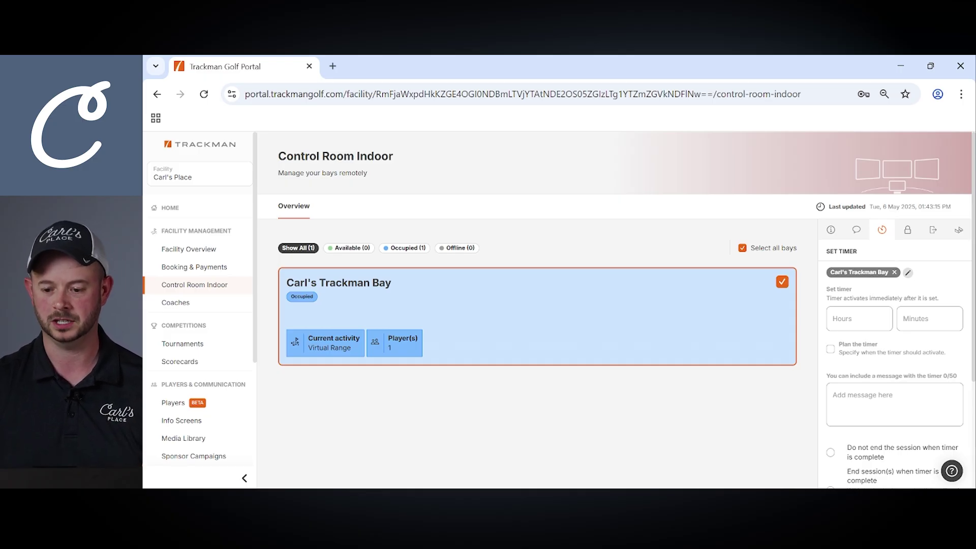
click(859, 318)
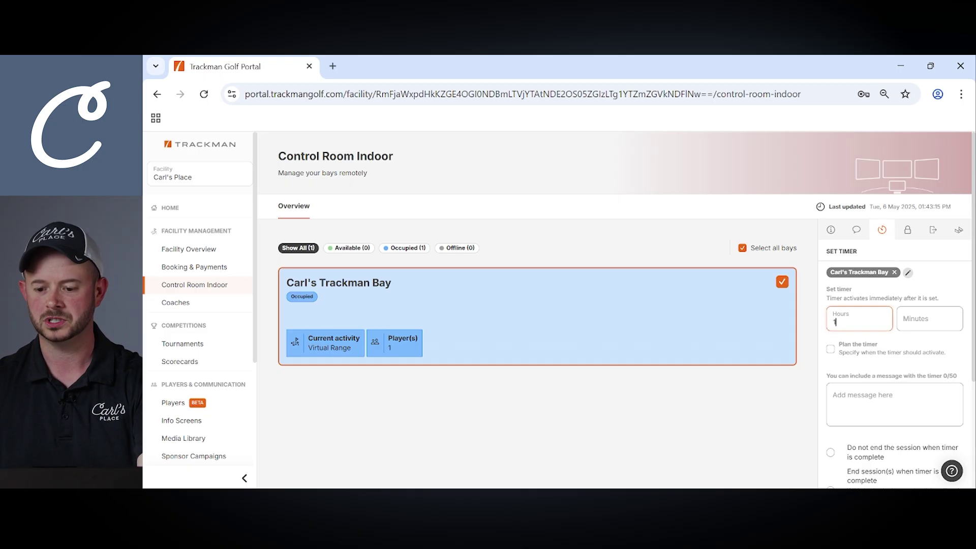
scroll(864, 326, down, 3)
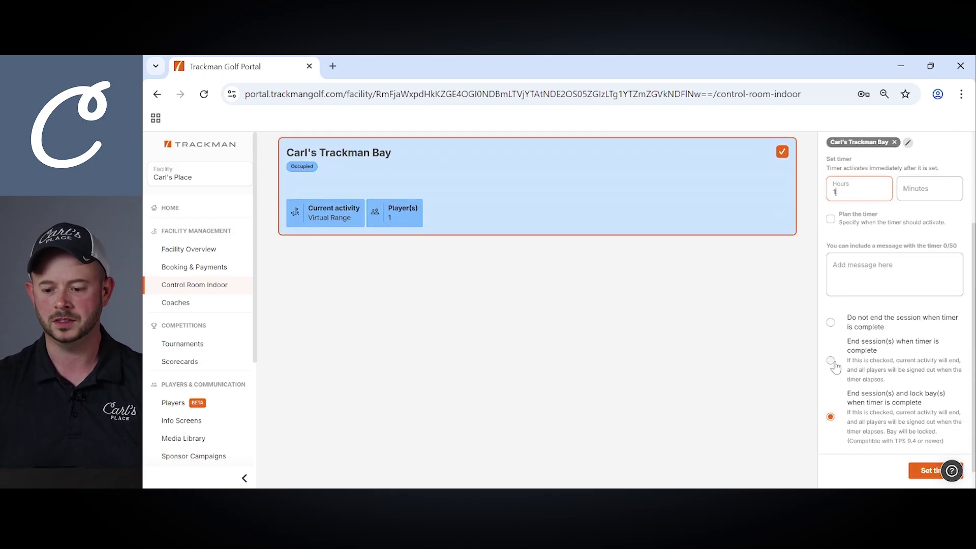
click(859, 285)
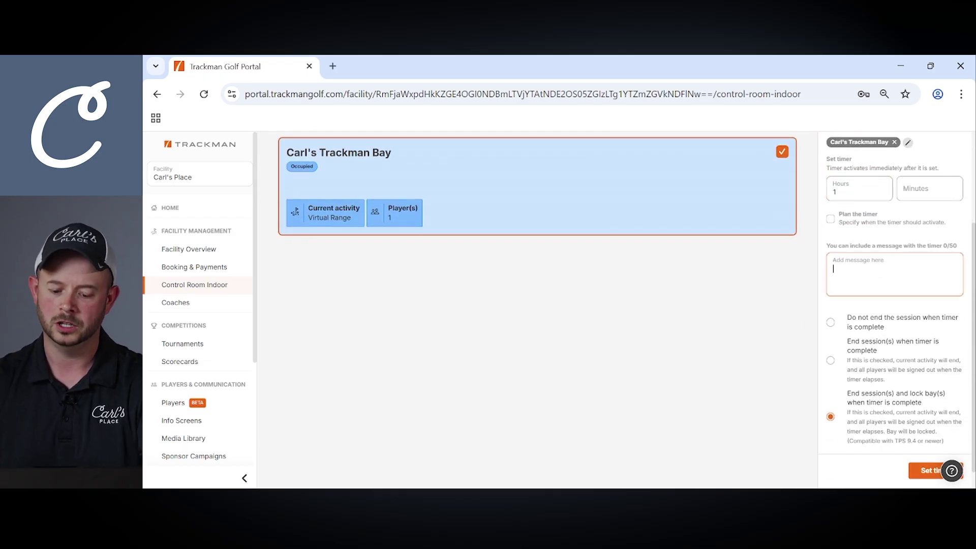
text(R)
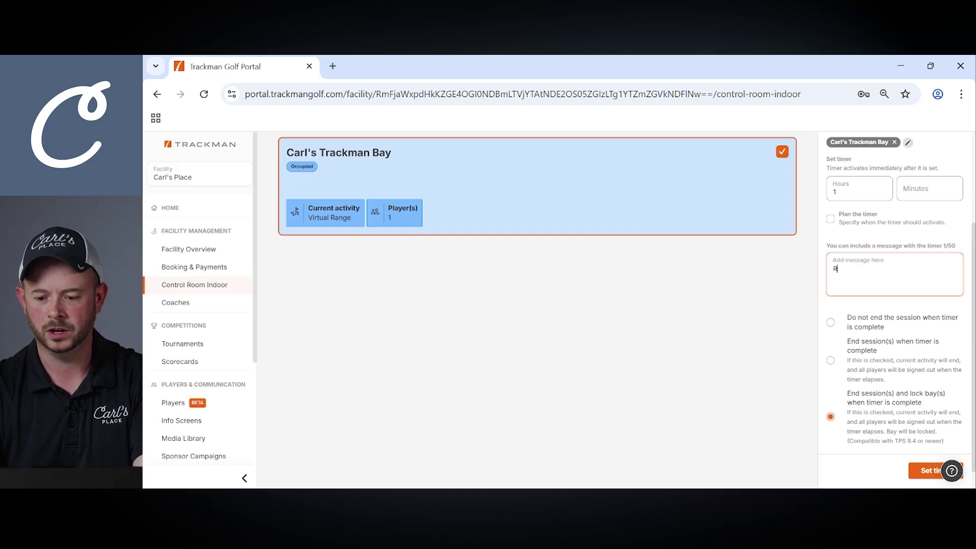
text(eaain)
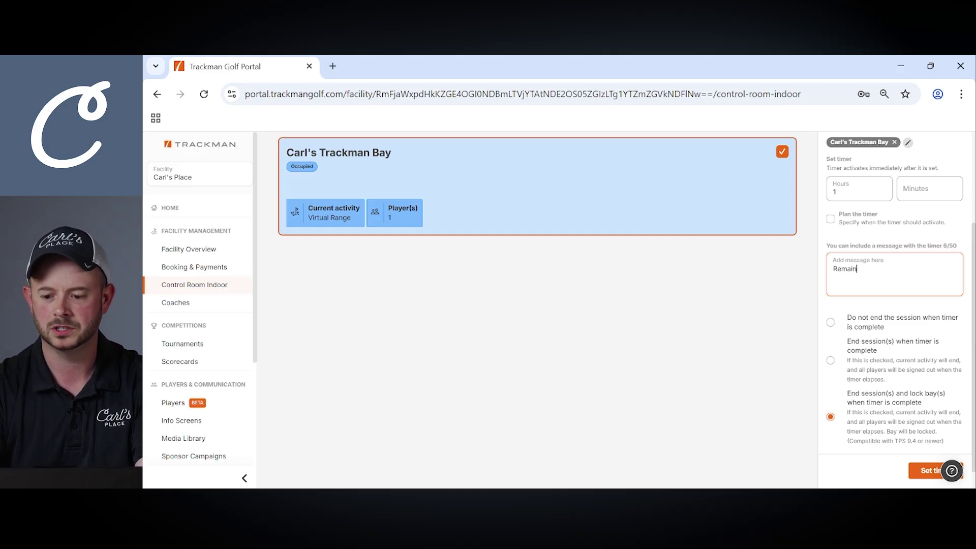
text(ing time)
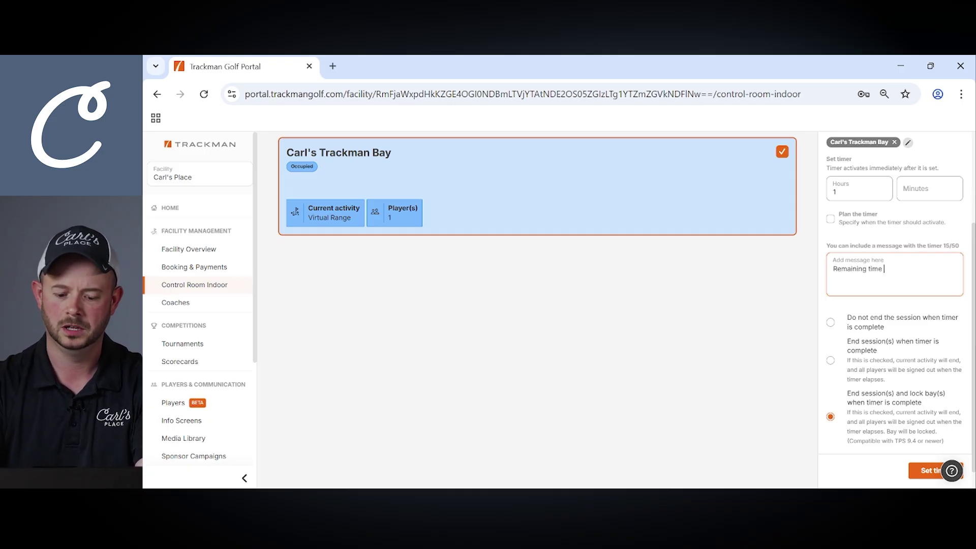
click(830, 361)
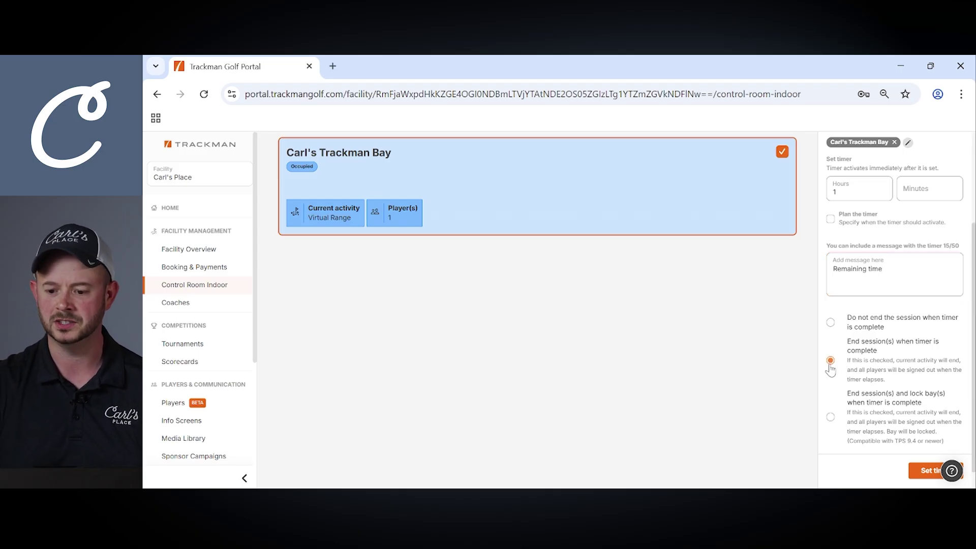
click(923, 473)
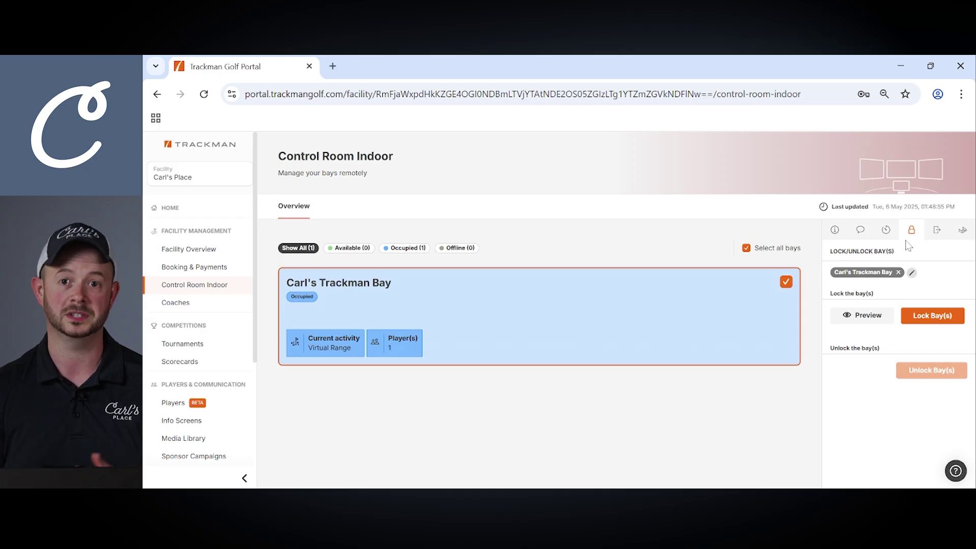
Lock Carl's Trackman Bay using the lock option in the right panel.
click(941, 322)
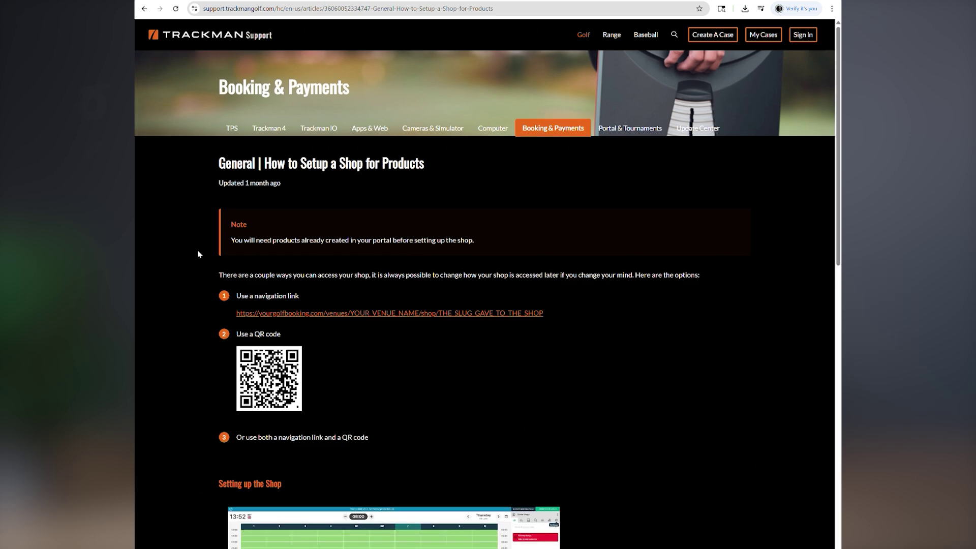
Scroll through the 'General | How to Setup a Shop for Products' support article.
scroll(193, 249, down, 6)
scroll(195, 251, down, 4)
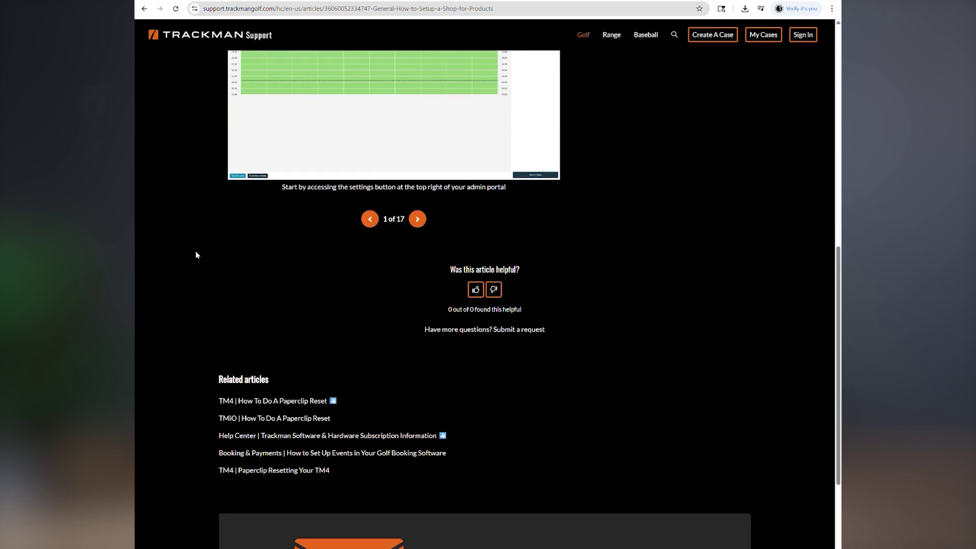
scroll(195, 251, up, 4)
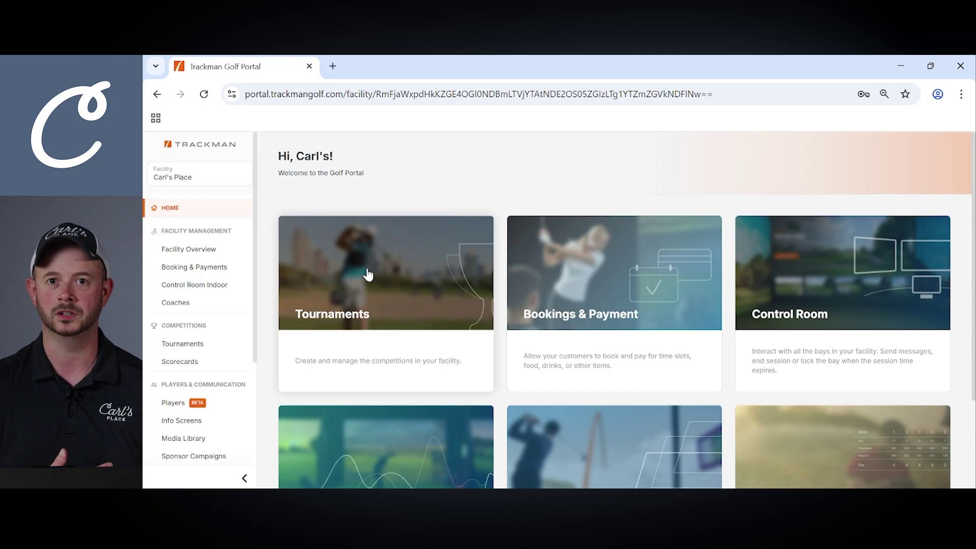
From the Tournaments page, create an individual Closest to the Pin tournament.
scroll(368, 275, down, 1)
click(384, 292)
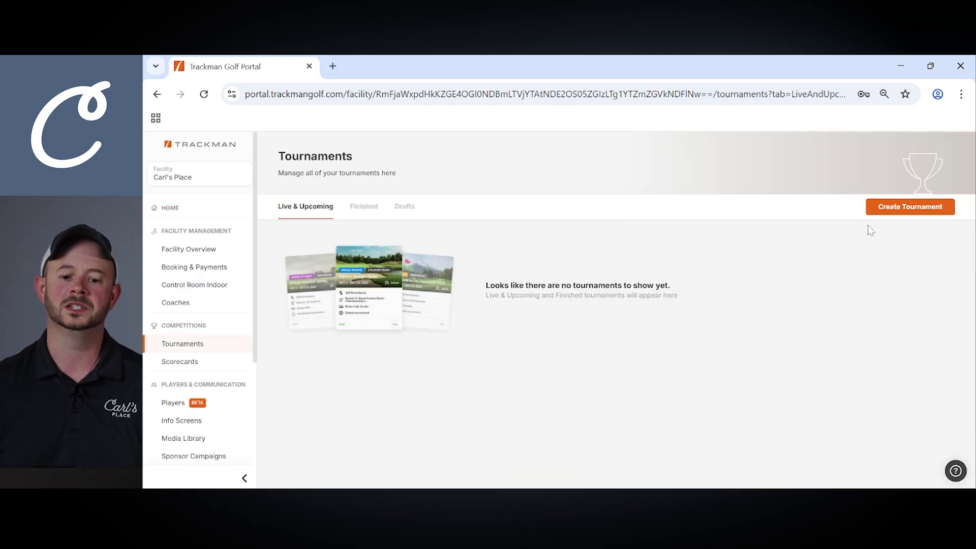
click(893, 209)
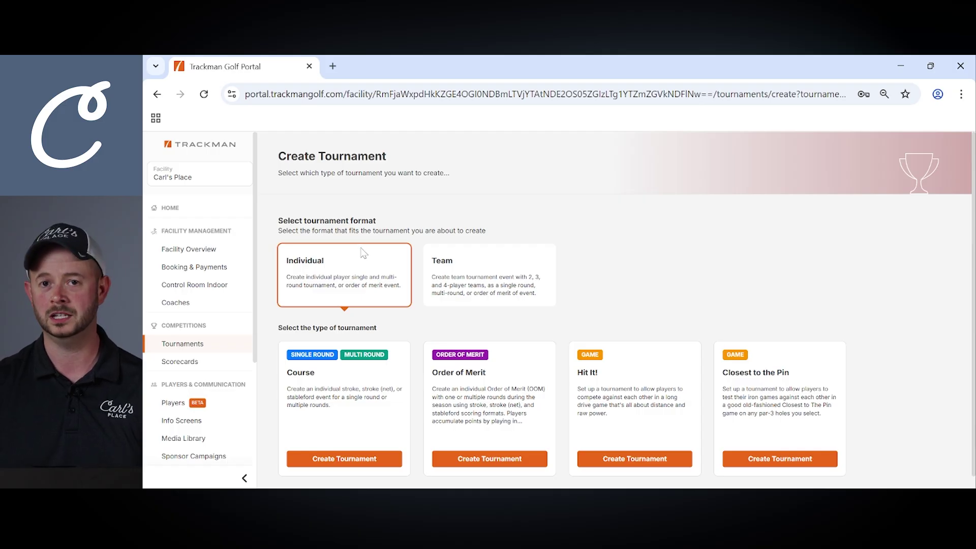
scroll(617, 283, down, 1)
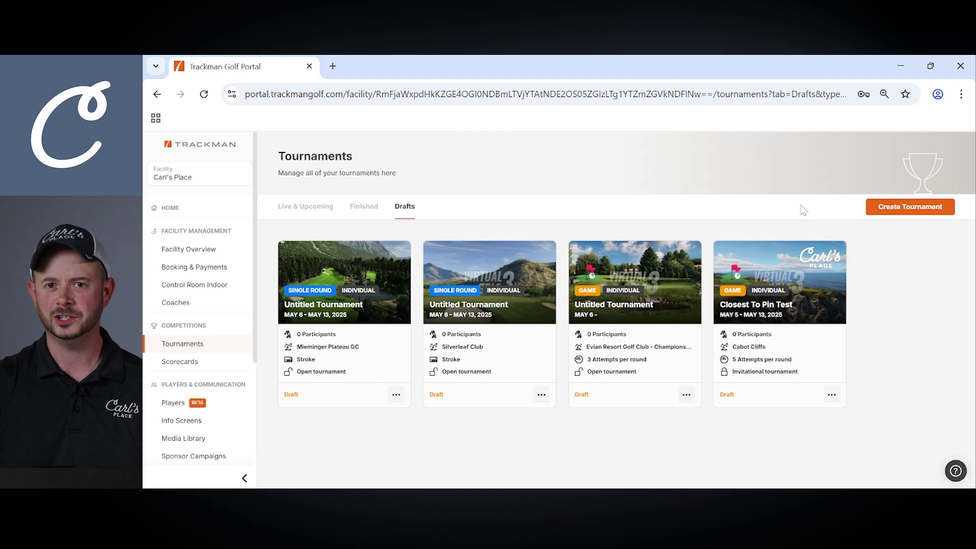
click(908, 208)
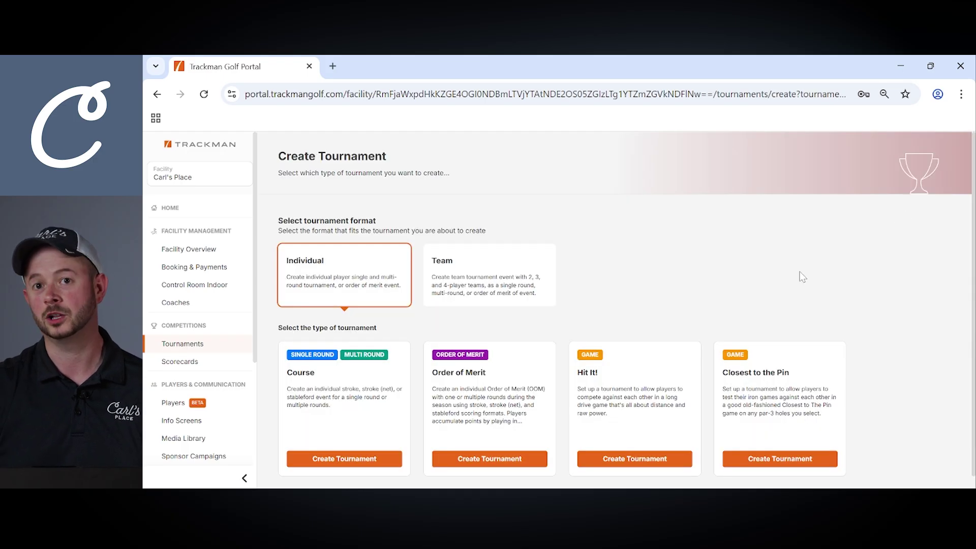
scroll(799, 277, down, 1)
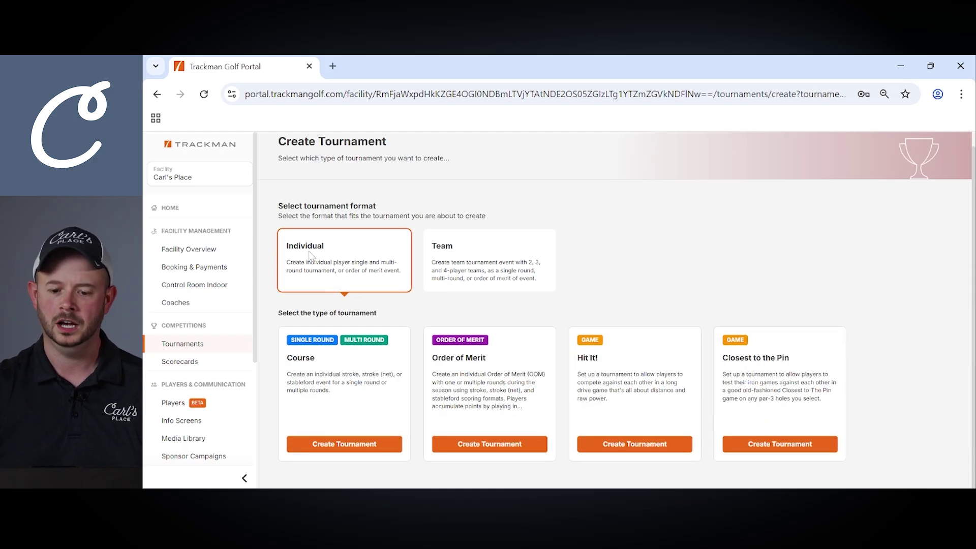
click(802, 446)
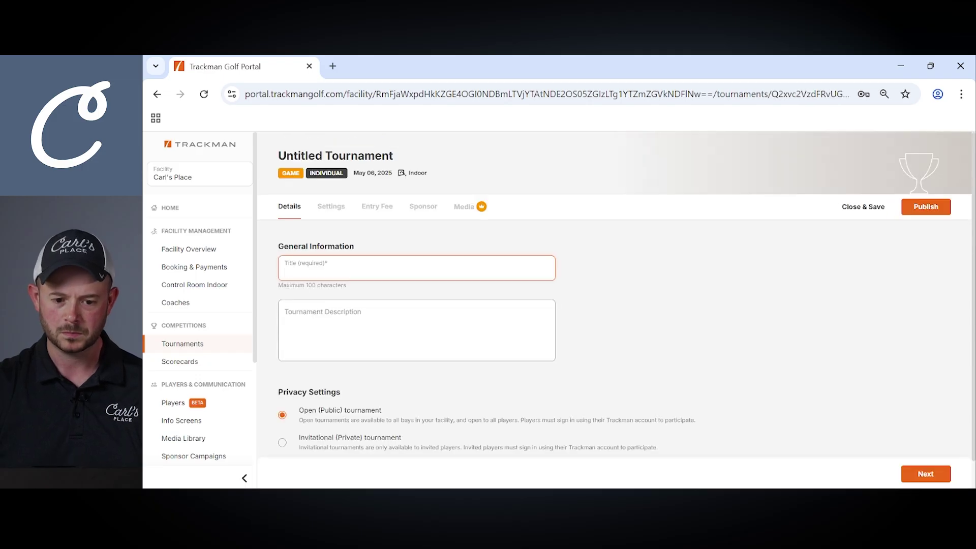
scroll(615, 296, down, 1)
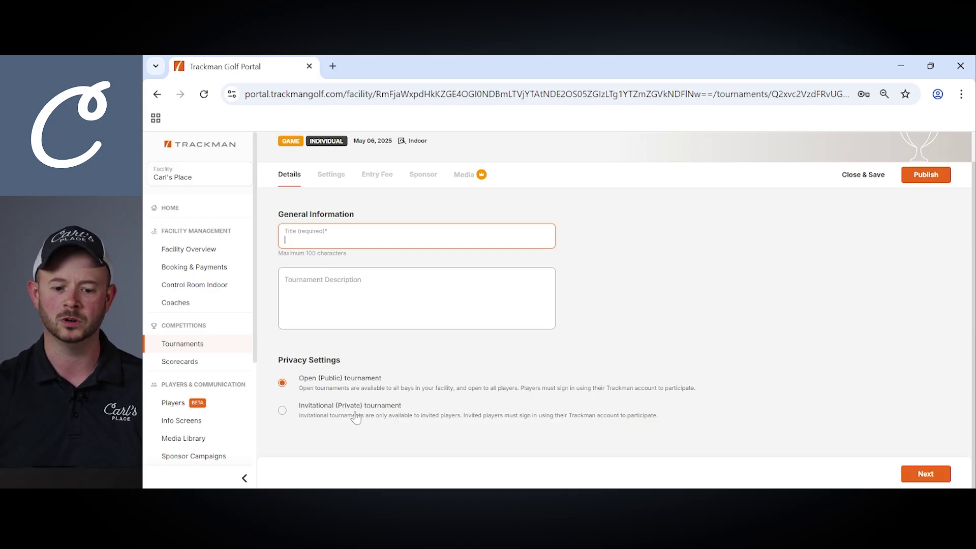
Add a 05/13/2025 11:59 PM end date, pick the Sand River course, and view Entry Fee.
click(331, 175)
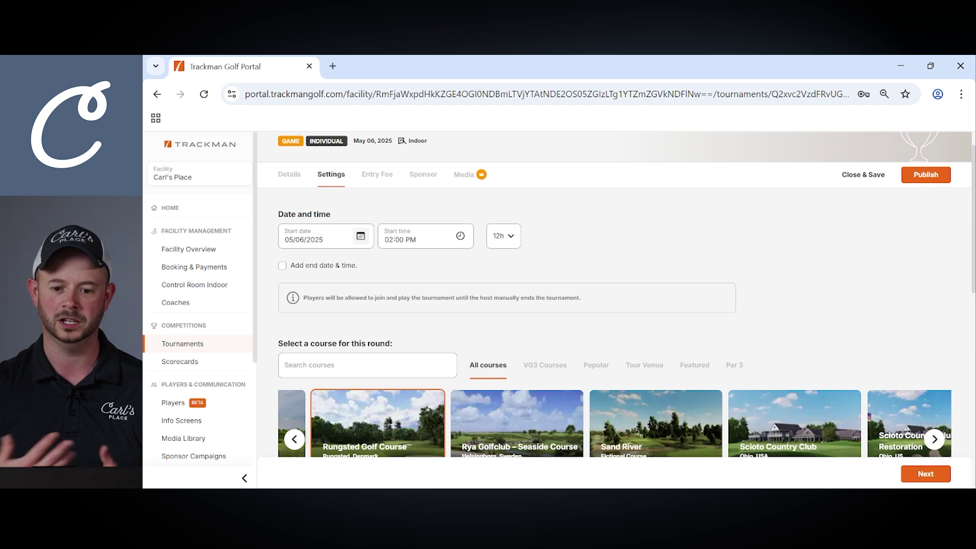
click(282, 265)
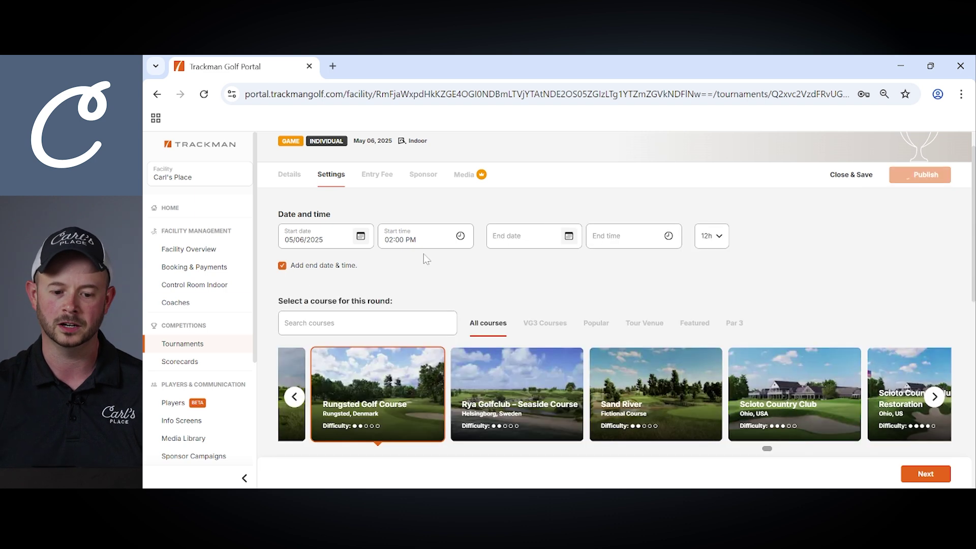
scroll(413, 273, down, 3)
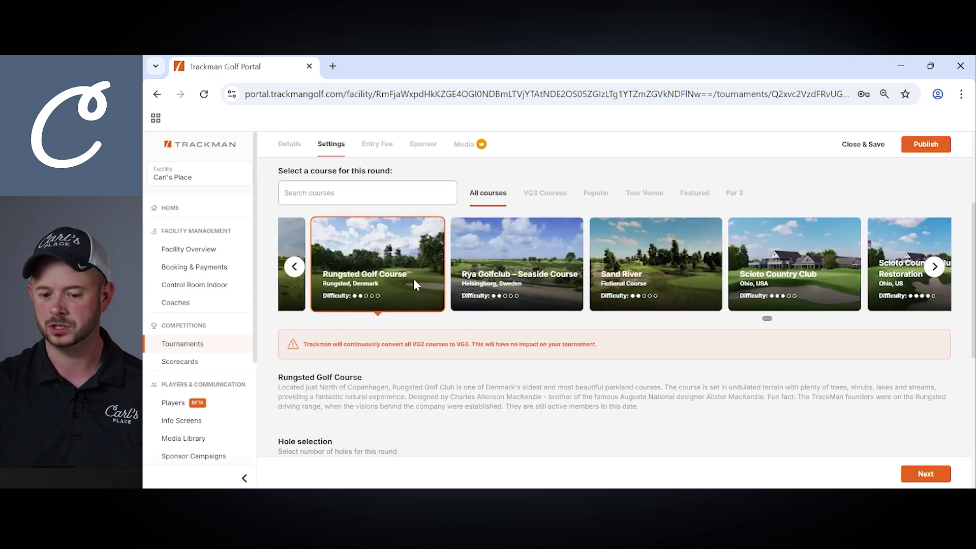
scroll(413, 278, up, 2)
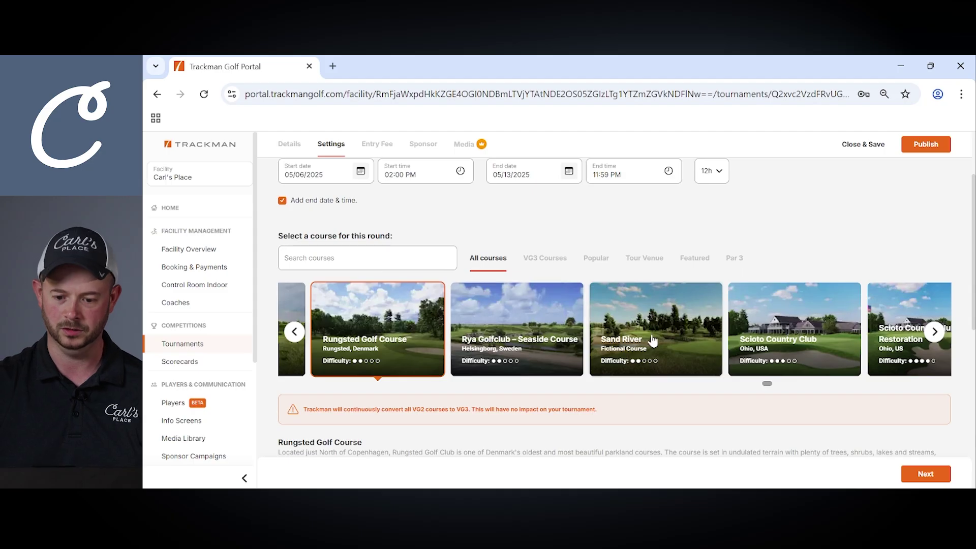
click(654, 331)
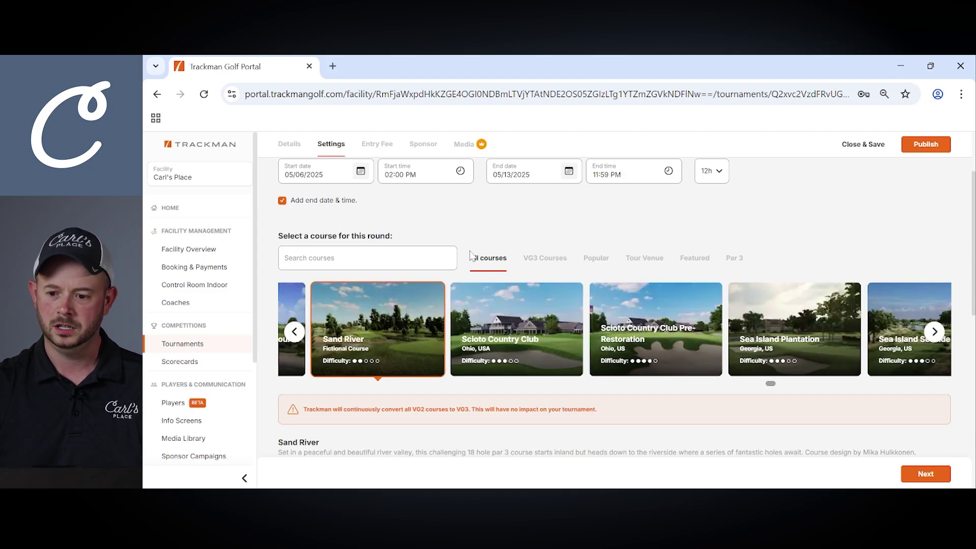
scroll(473, 256, up, 3)
click(376, 213)
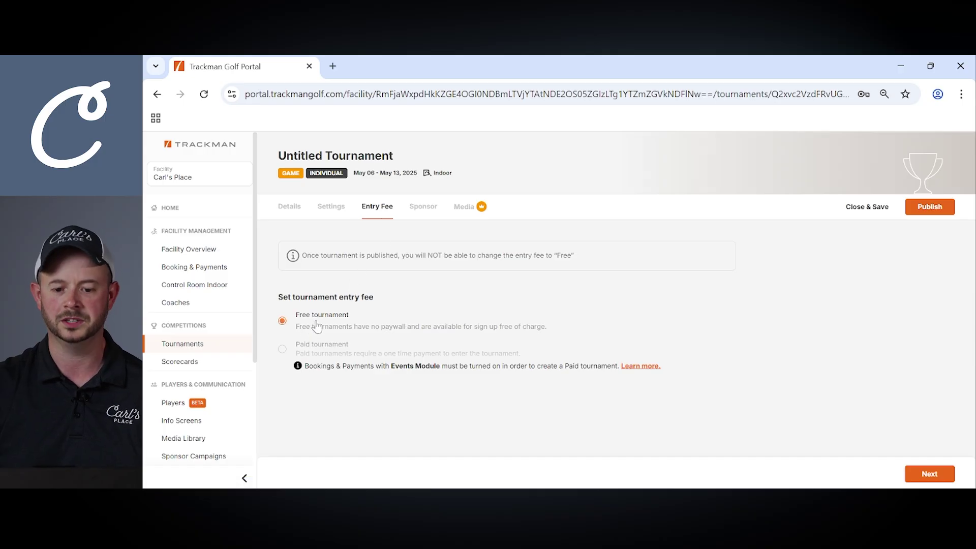
Check the tournament's Sponsor tab, then scroll through the Media tab's artwork previews.
click(425, 208)
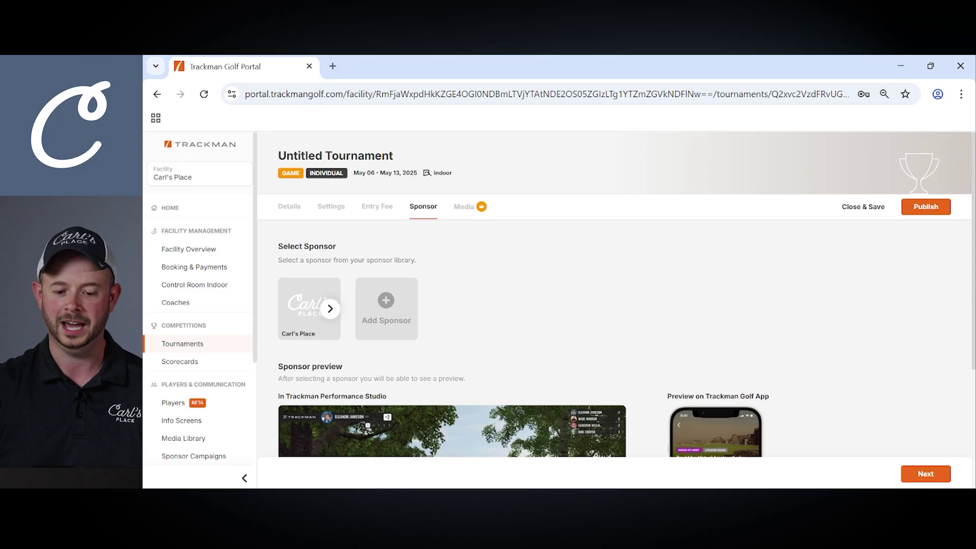
click(464, 207)
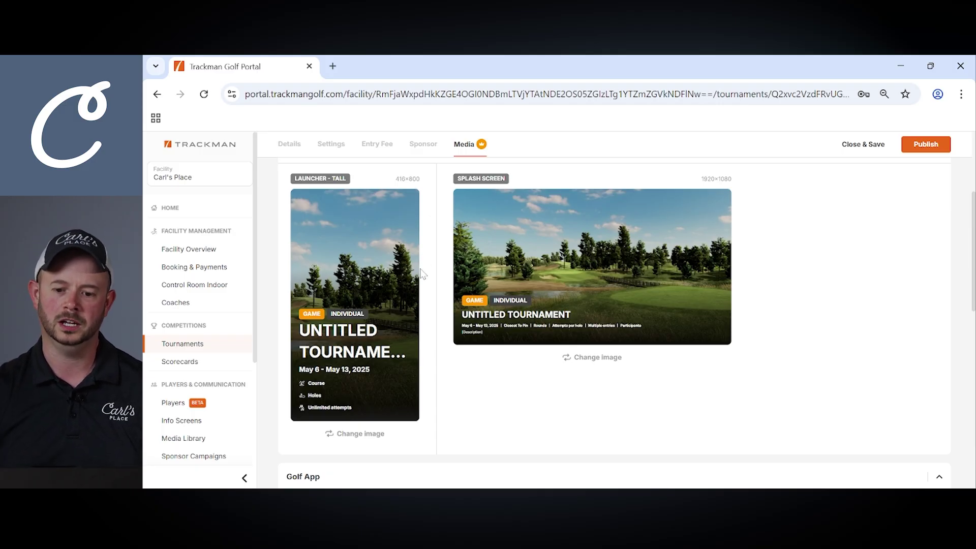
scroll(345, 295, down, 5)
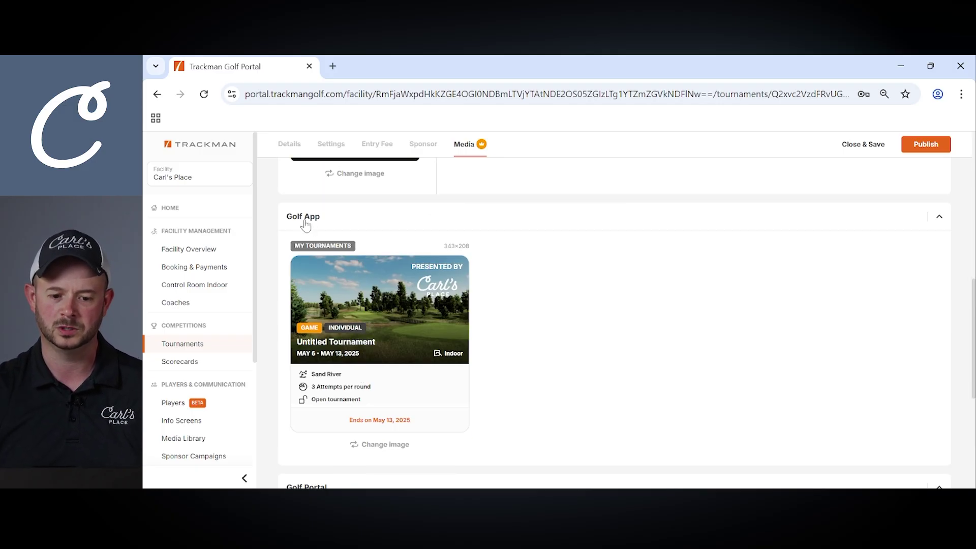
scroll(306, 247, down, 1)
scroll(354, 331, down, 4)
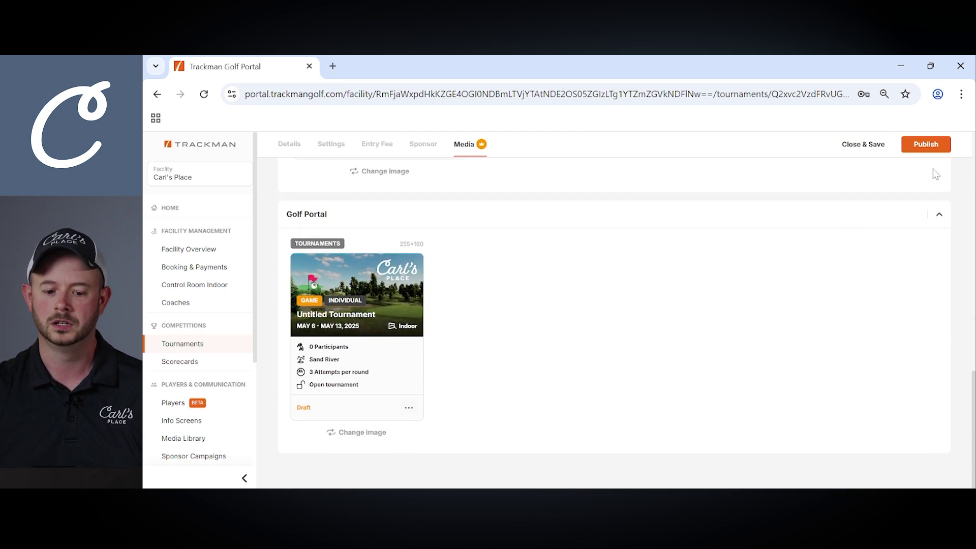
scroll(655, 225, up, 10)
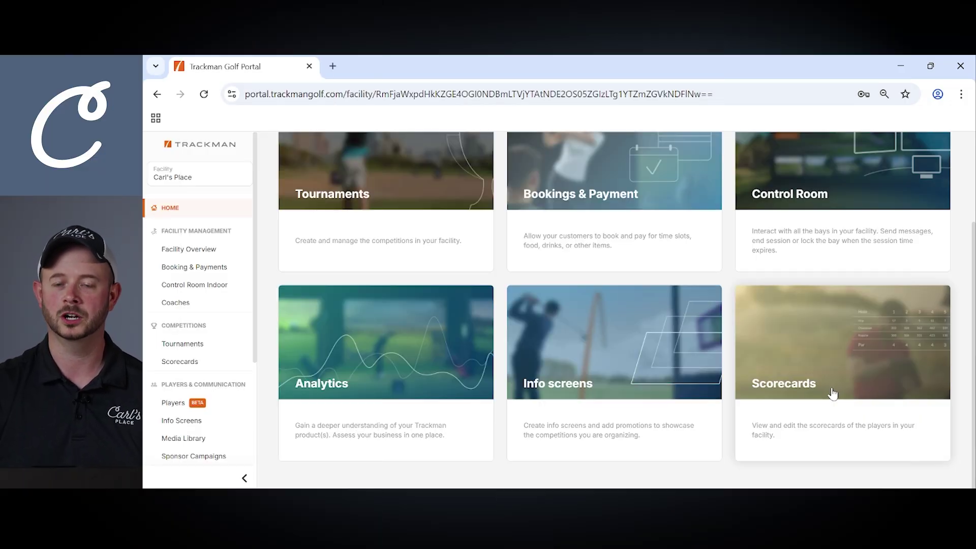
Open Scorecards and tick the May 5 round at The Links at Spanish Bay.
click(833, 394)
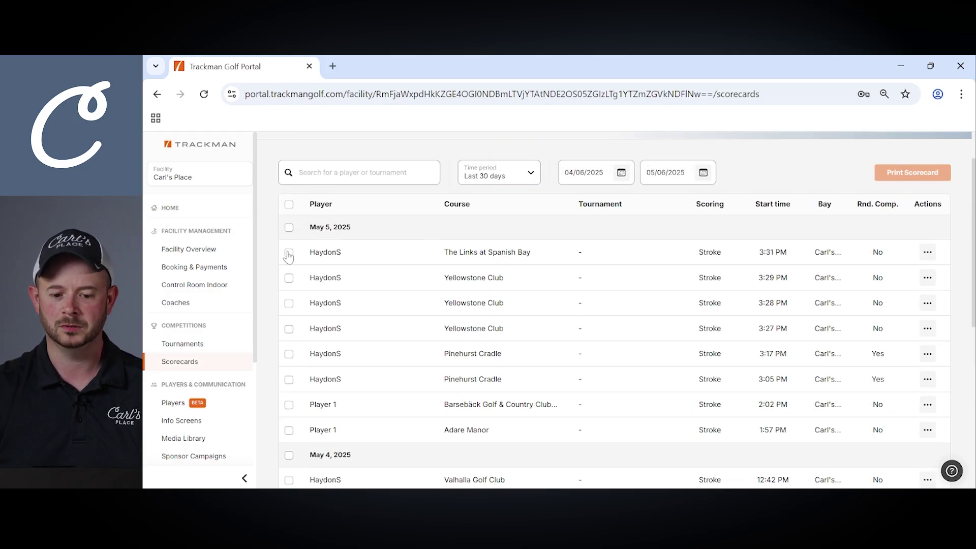
click(288, 253)
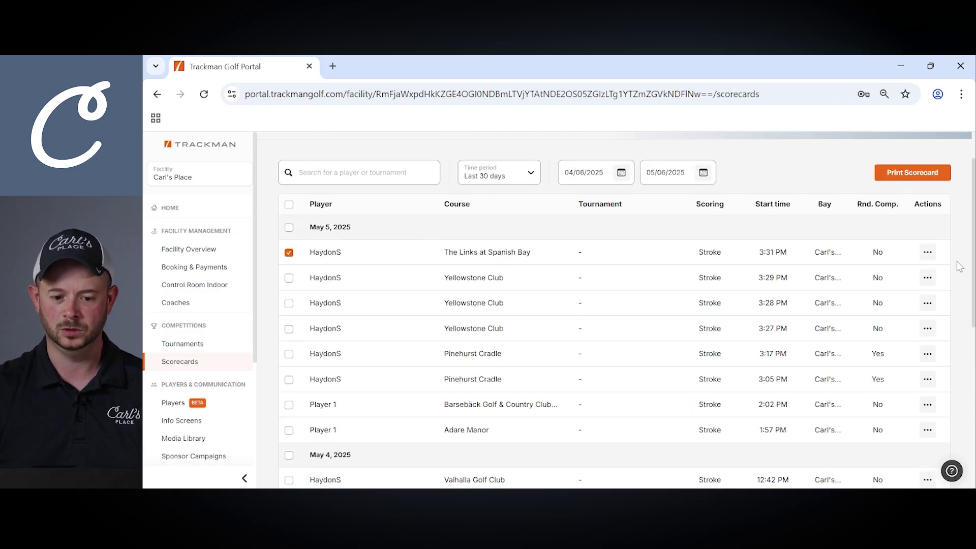
Edit the Spanish Bay scorecard, changing hole 1 from 9 to 1, and save it.
click(927, 257)
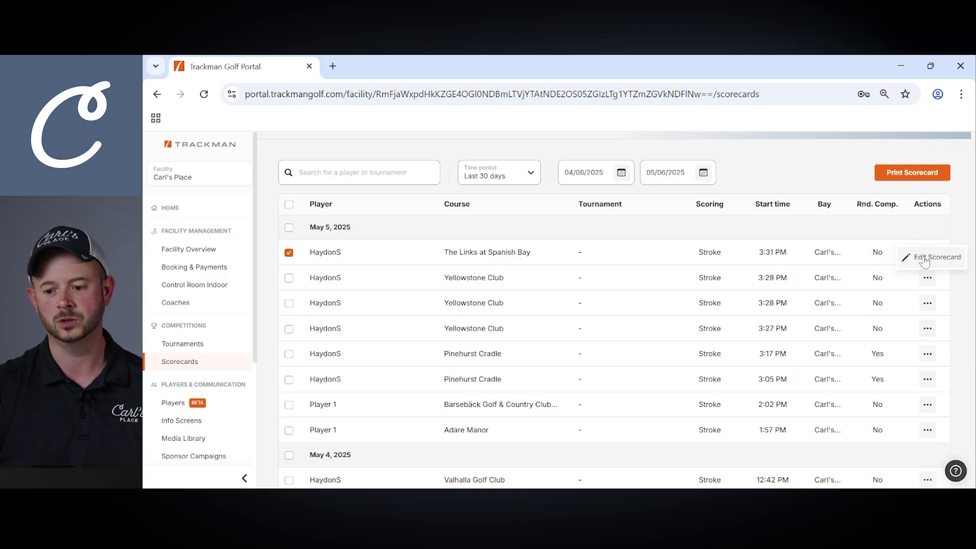
click(930, 257)
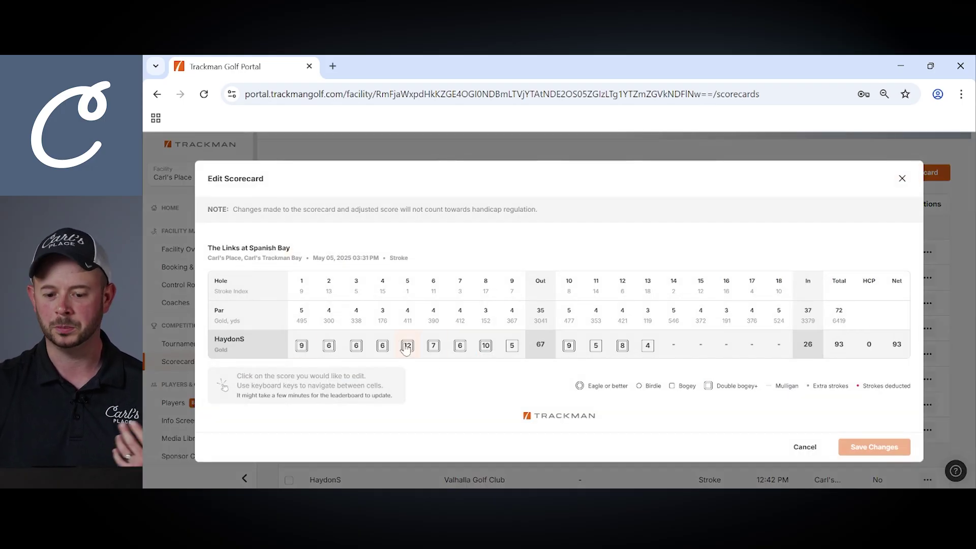
click(302, 346)
text(1)
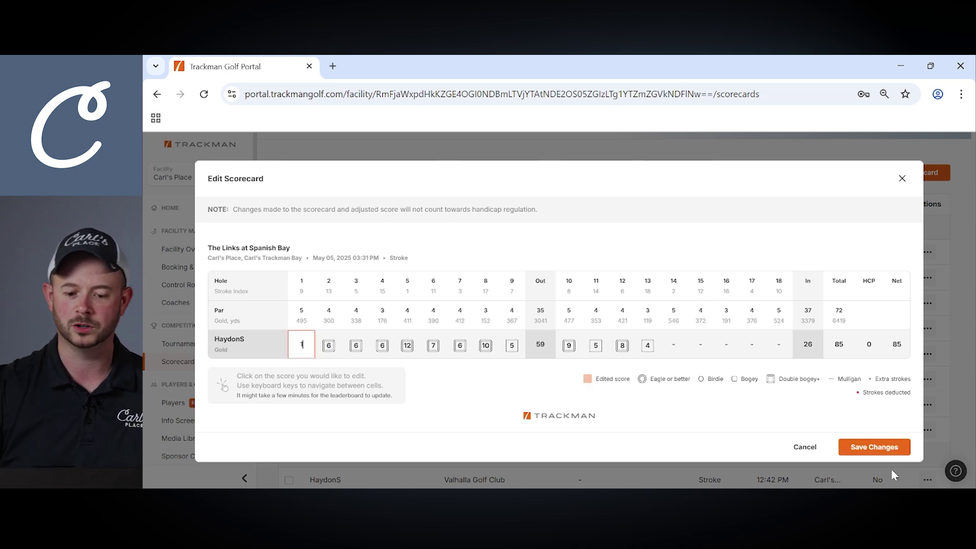
click(874, 447)
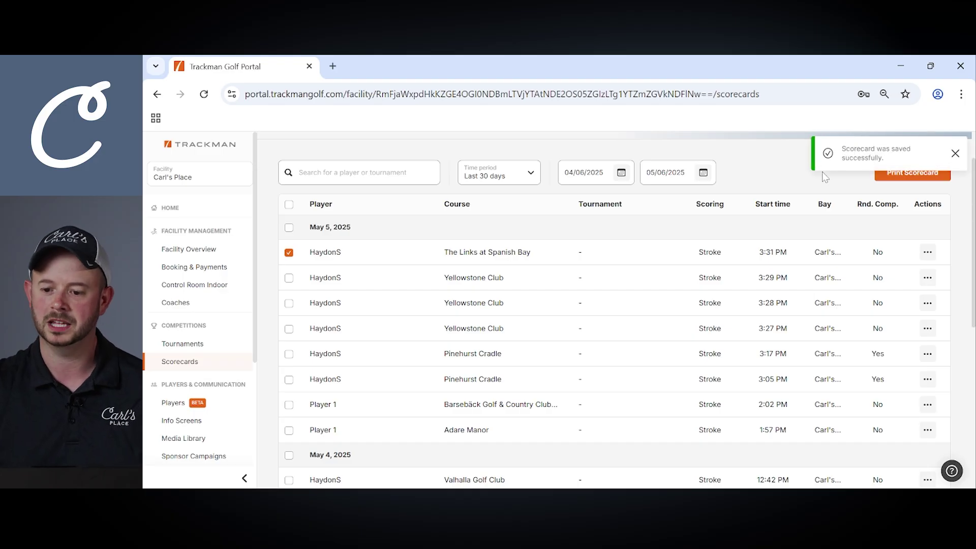
click(954, 153)
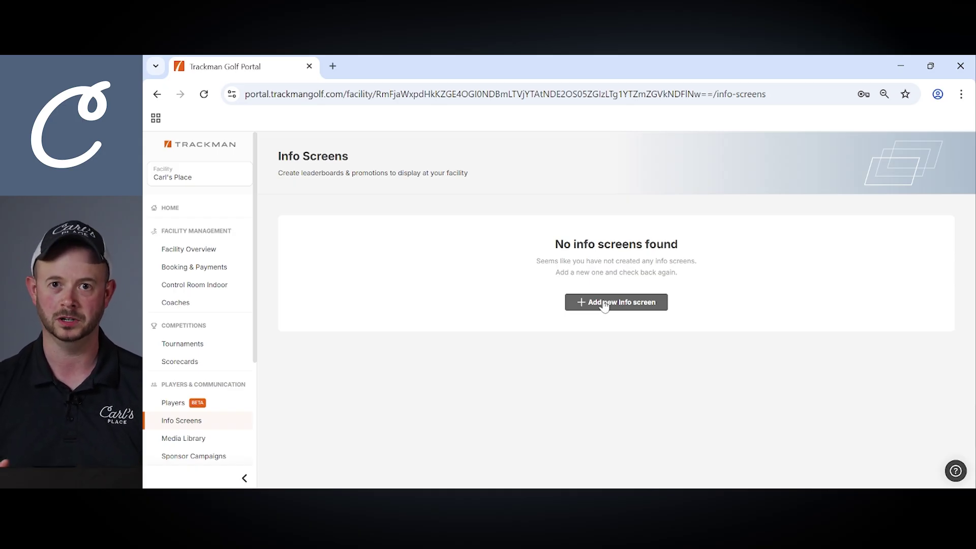
click(604, 305)
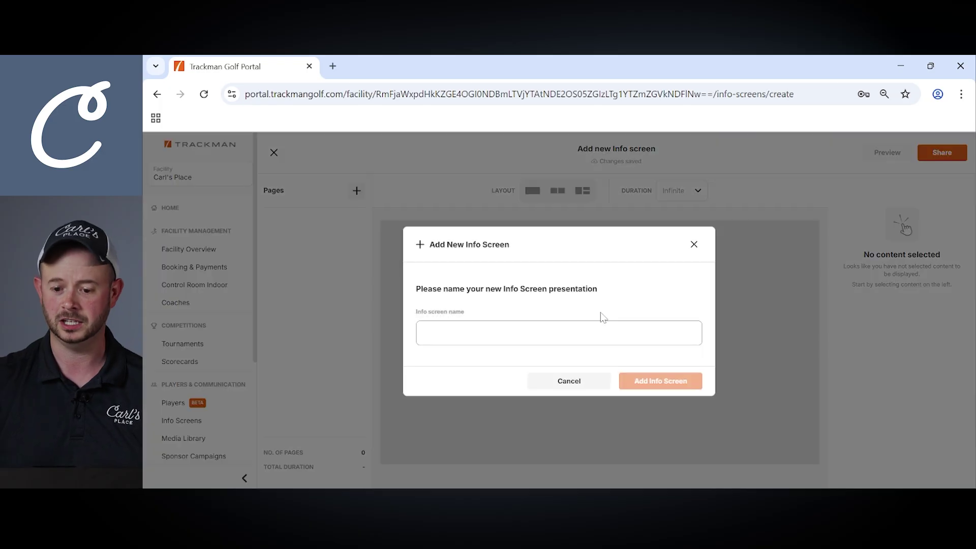
click(601, 332)
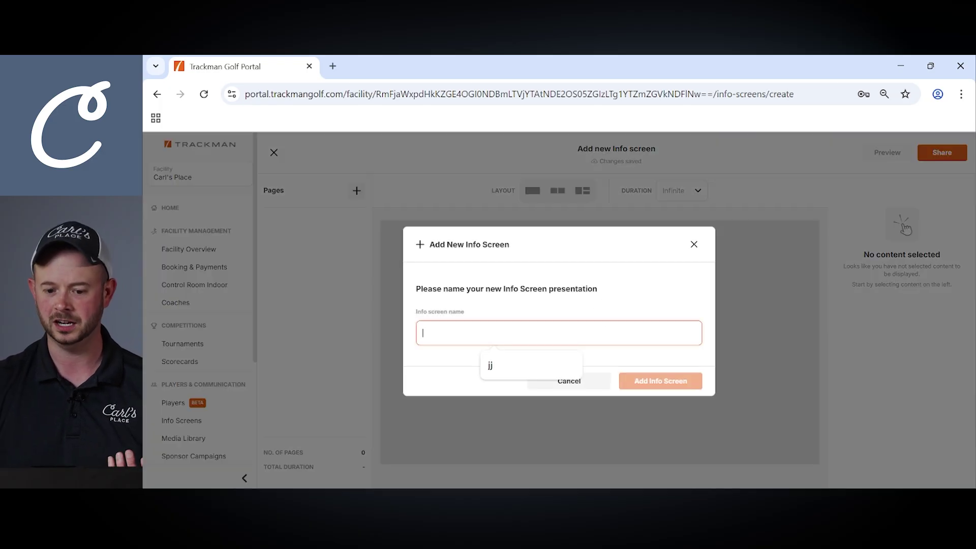
text(Test 1)
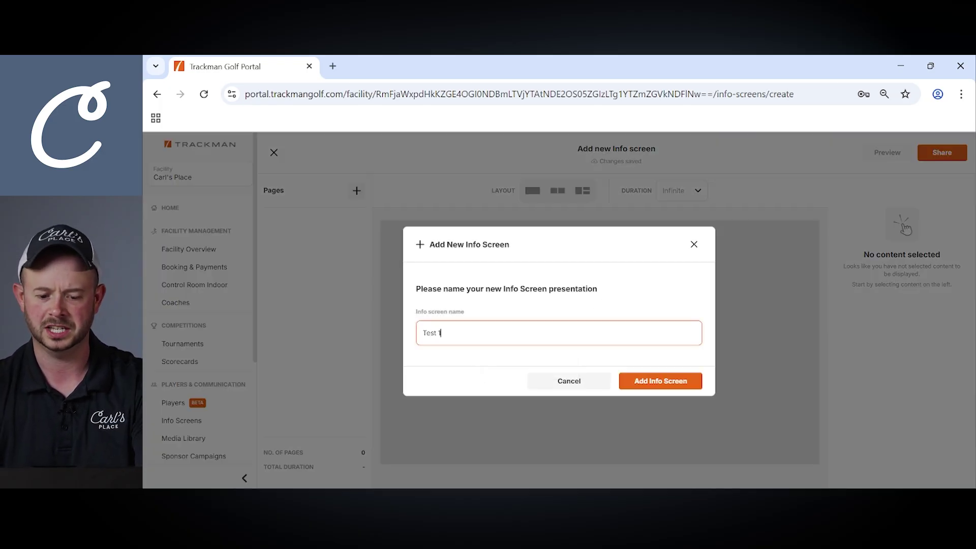
click(692, 385)
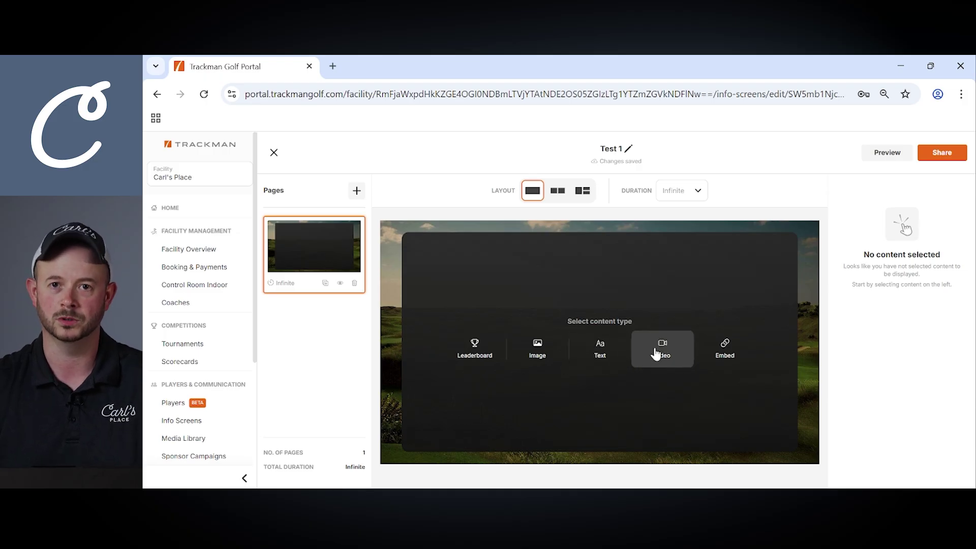
click(615, 353)
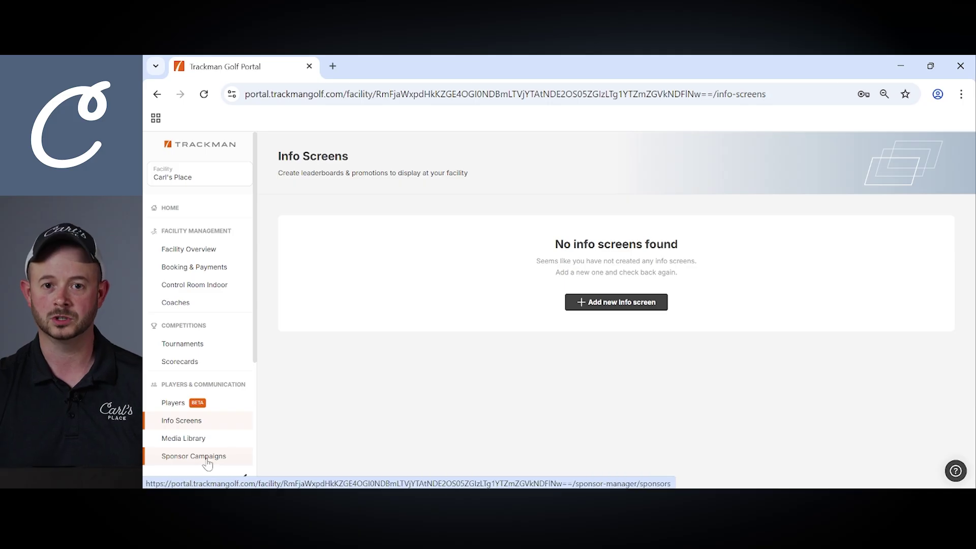
Start a new sponsor on the Sponsors page titled Carl's Place.
click(206, 457)
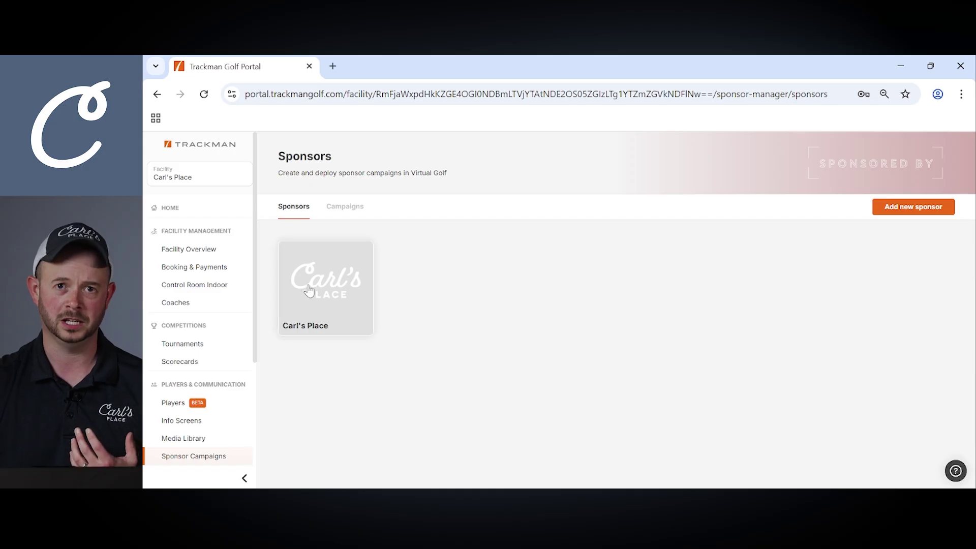
click(906, 213)
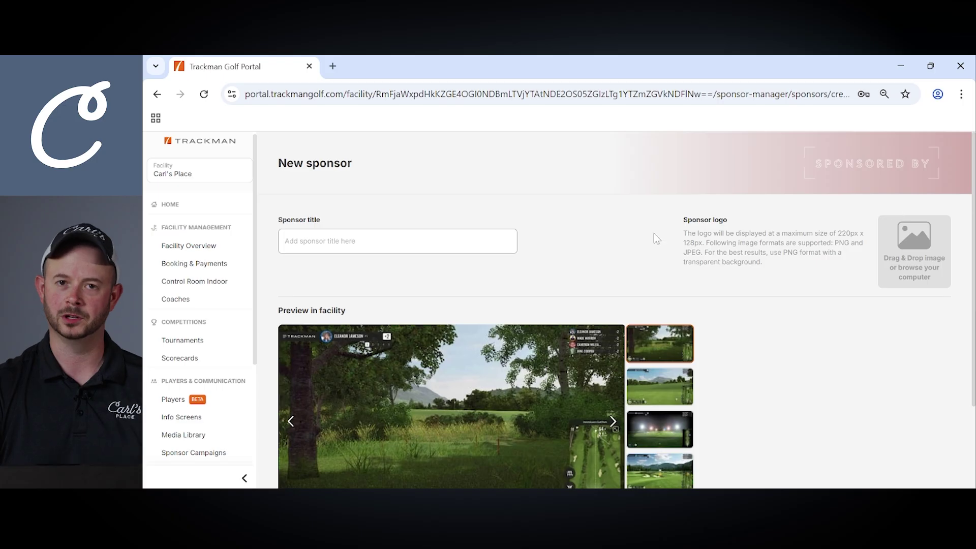
scroll(185, 243, down, 1)
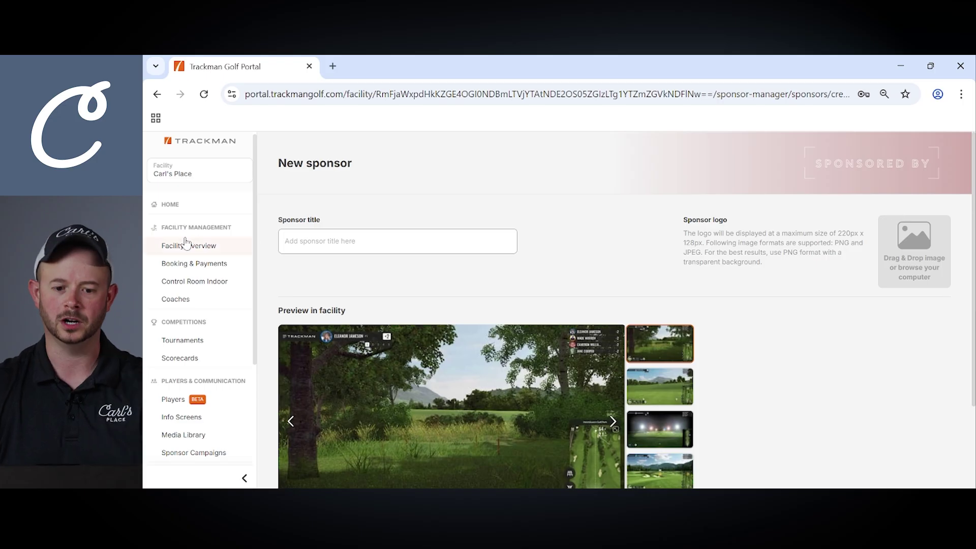
click(355, 241)
text(CArl)
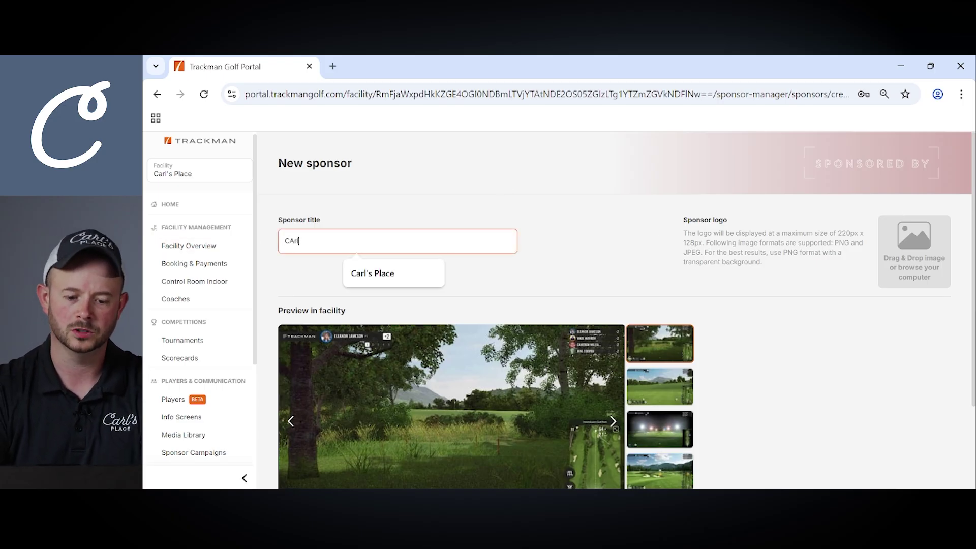
key(BackSpace)
key(Down)
key(Return)
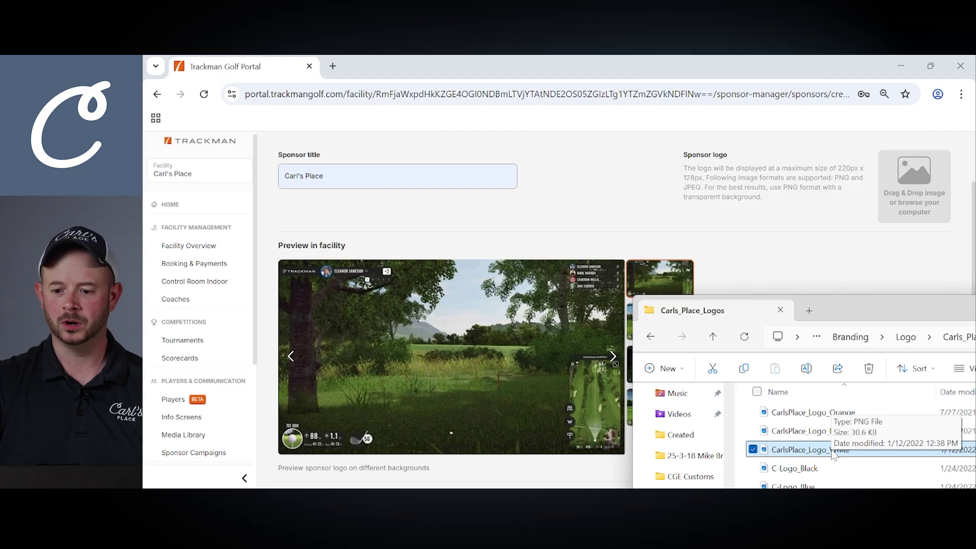
Add the white Carl's Place logo, preview it on each background, and save the sponsor.
drag(834, 454, 922, 195)
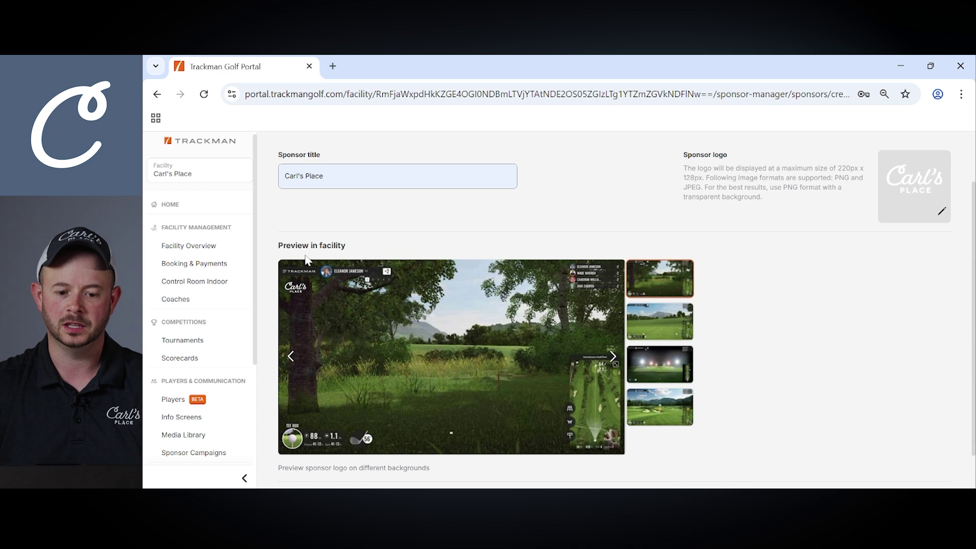
click(613, 357)
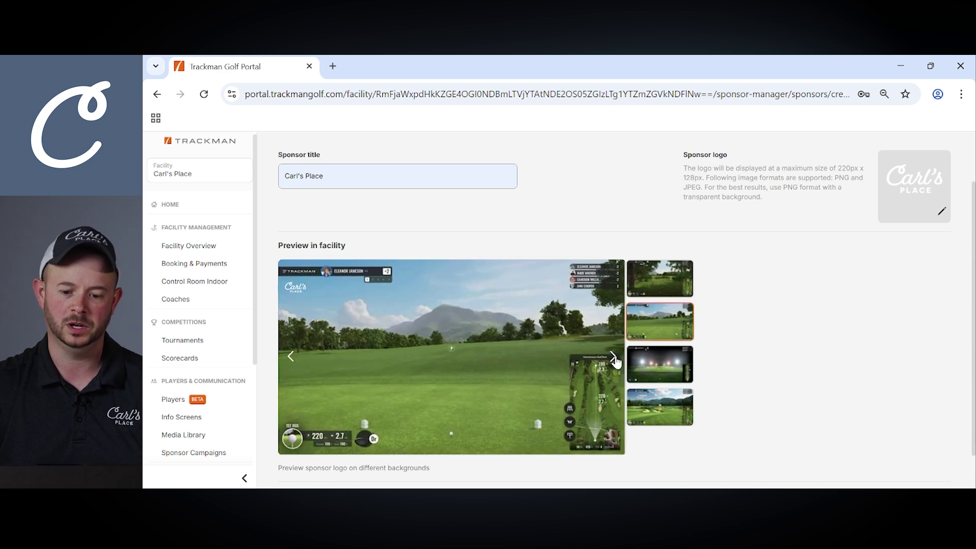
click(614, 358)
click(615, 358)
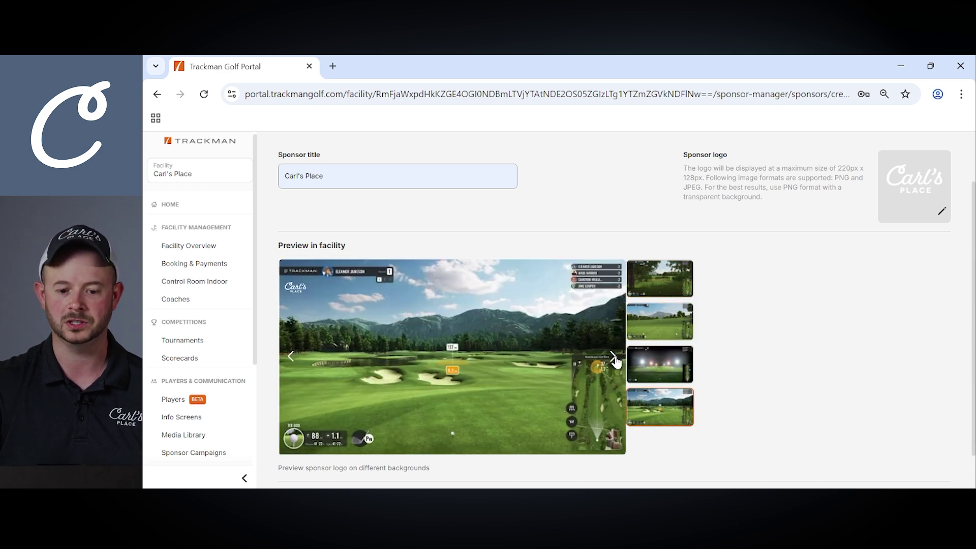
click(616, 362)
scroll(795, 330, down, 1)
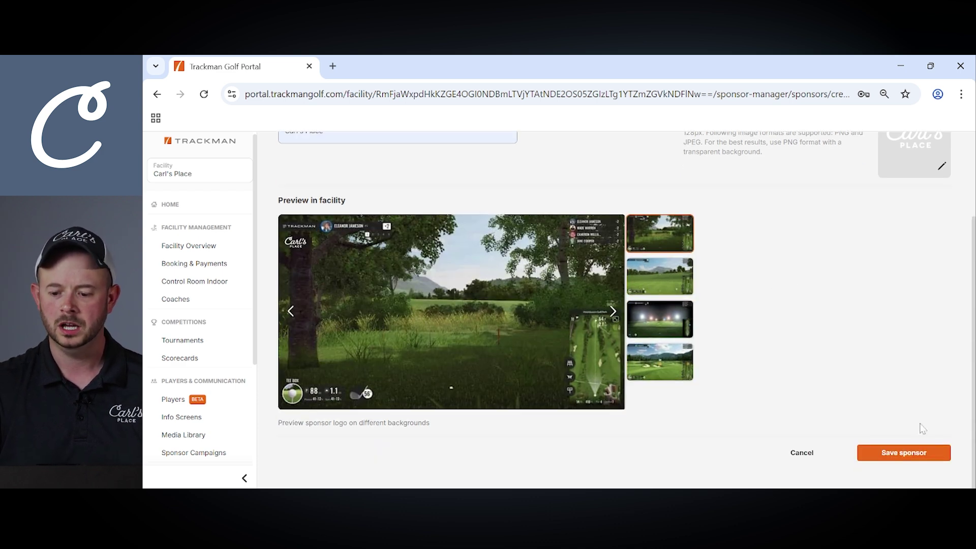
click(912, 460)
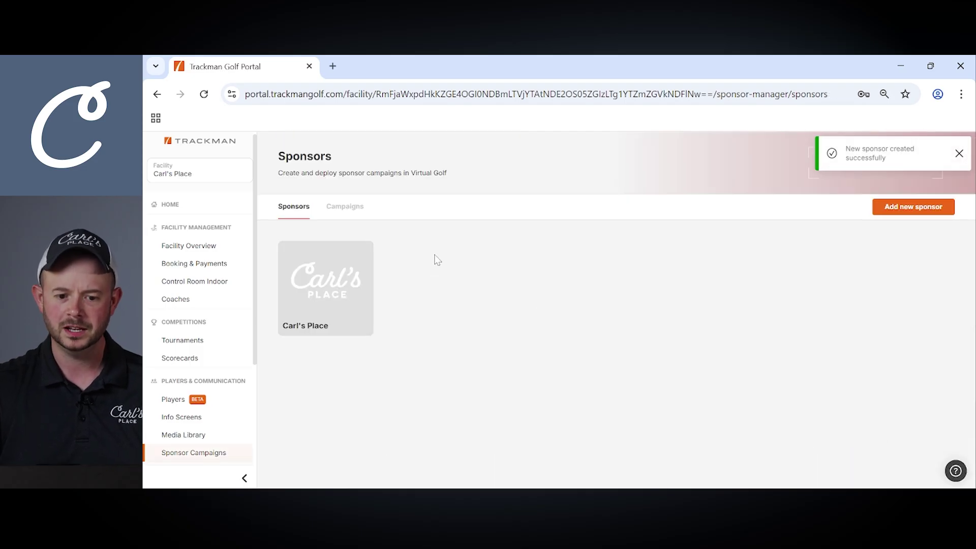
Create a new campaign named 'Showroom' shown on all courses and continue to sponsor settings.
click(353, 215)
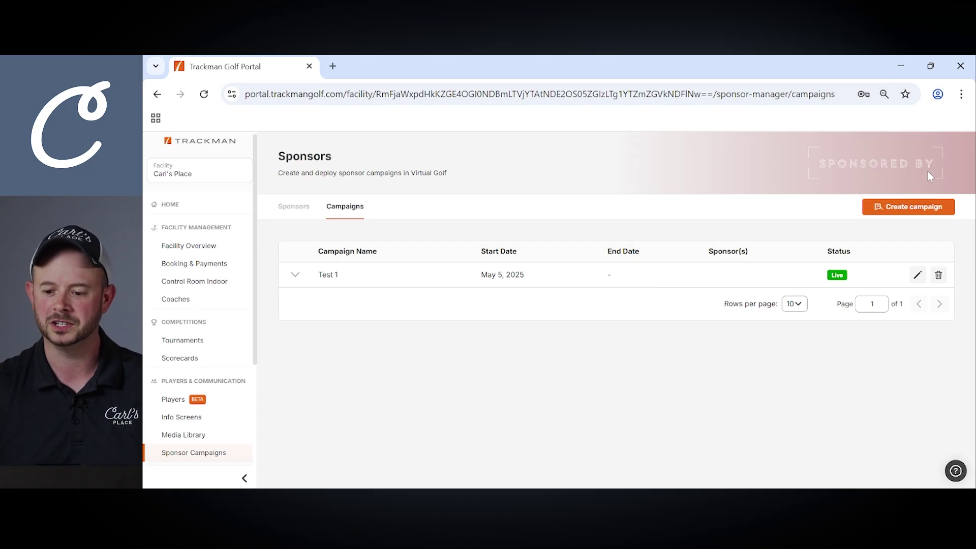
click(915, 207)
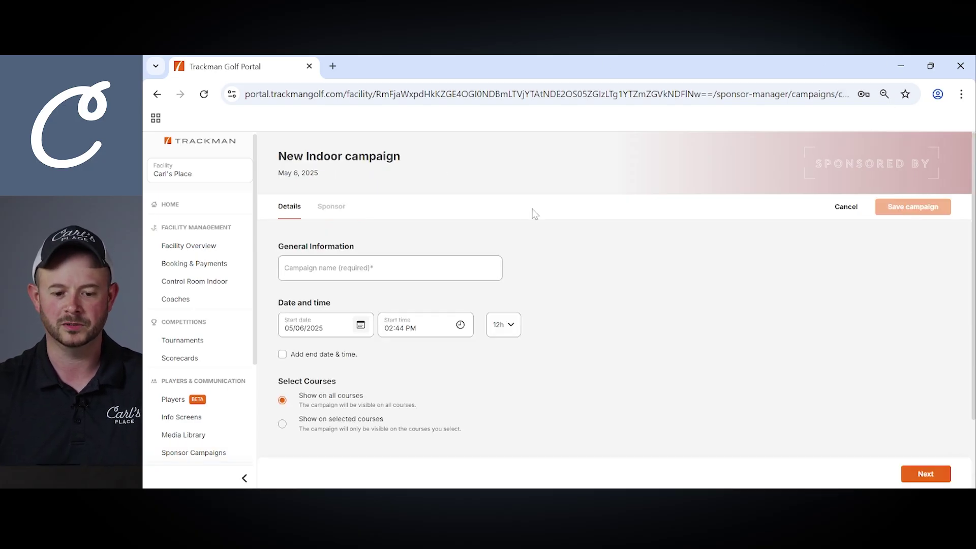
click(390, 268)
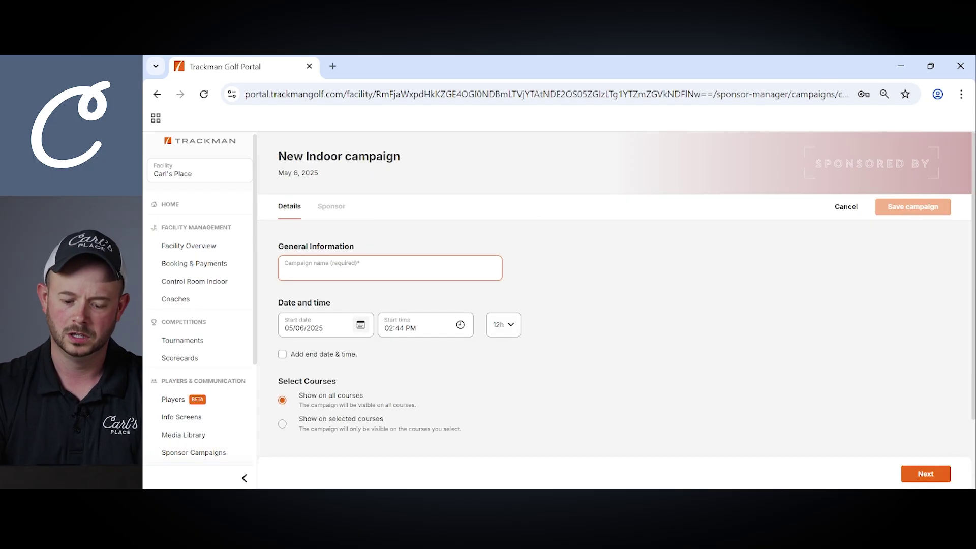
text(Showroom)
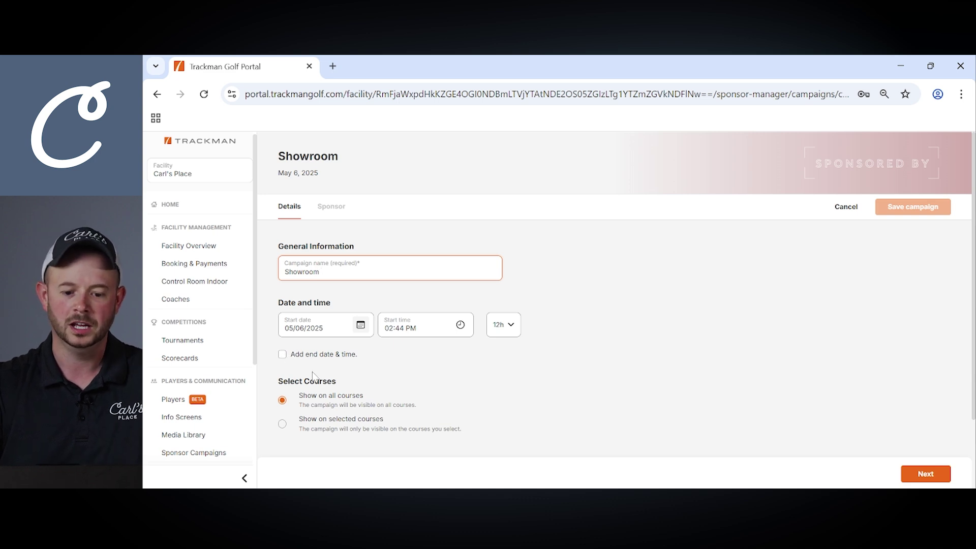
scroll(334, 400, down, 2)
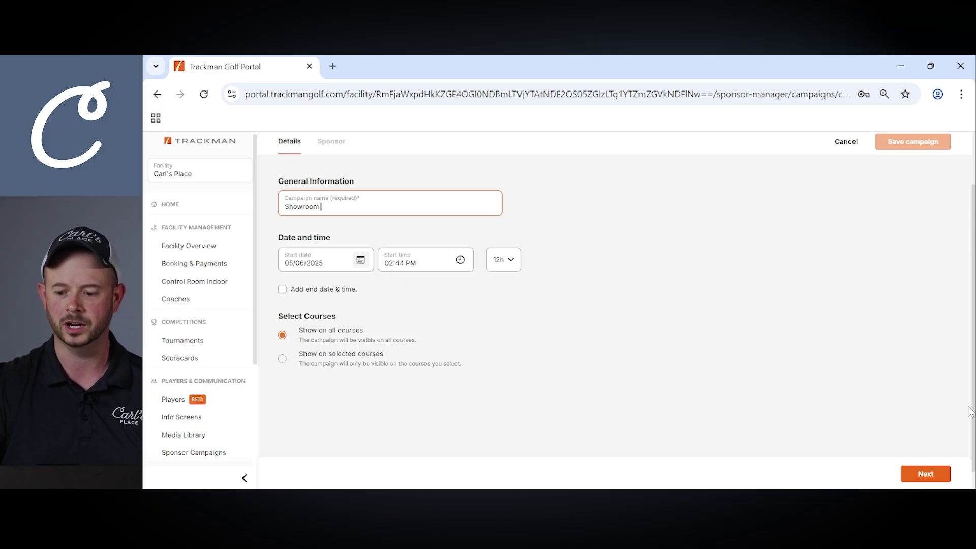
click(921, 473)
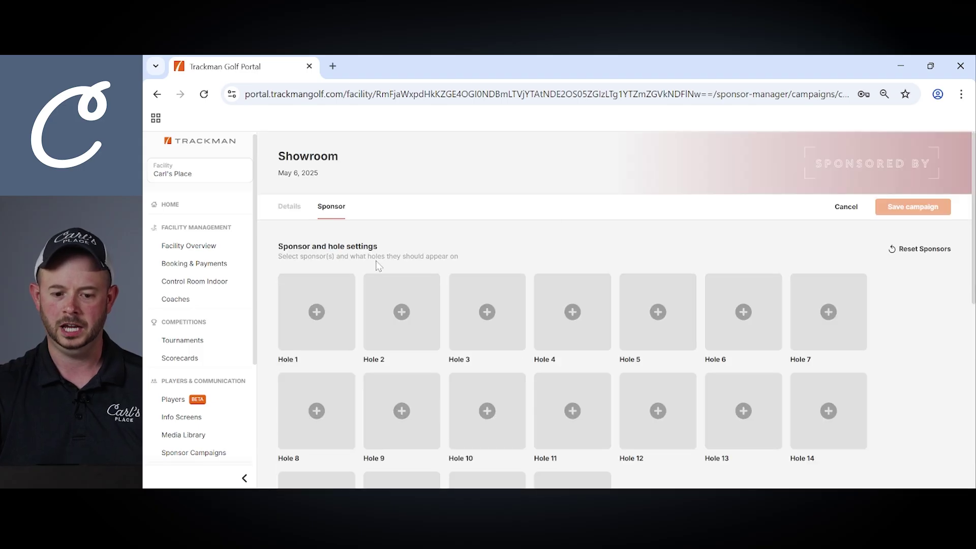
Assign Carl's Place as sponsor on all holes of Showroom and save the campaign.
scroll(386, 277, down, 8)
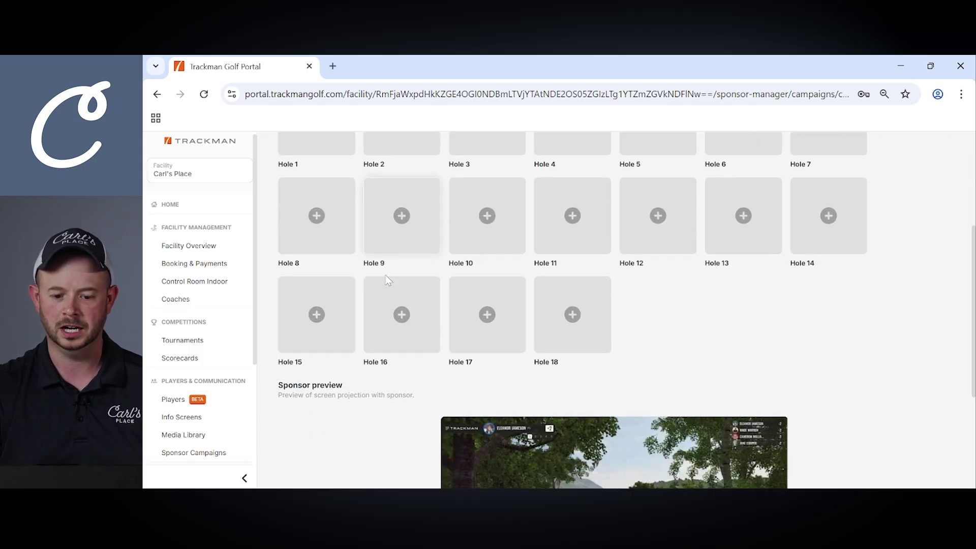
scroll(398, 278, up, 3)
scroll(398, 284, up, 4)
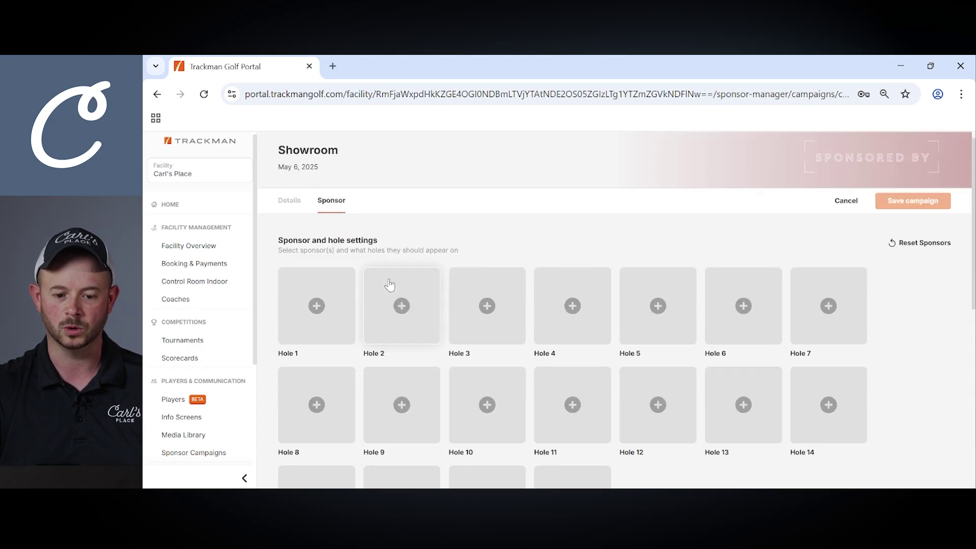
click(322, 307)
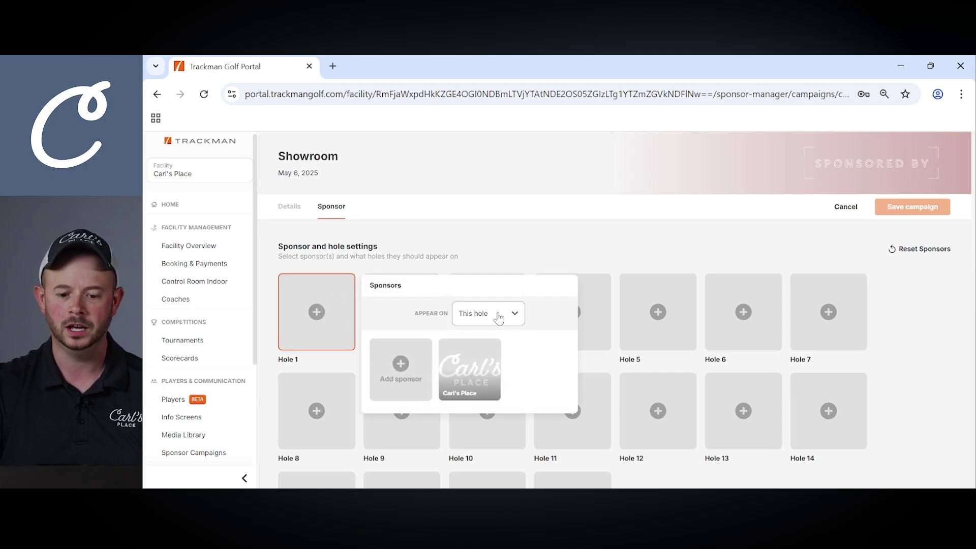
click(503, 317)
click(483, 367)
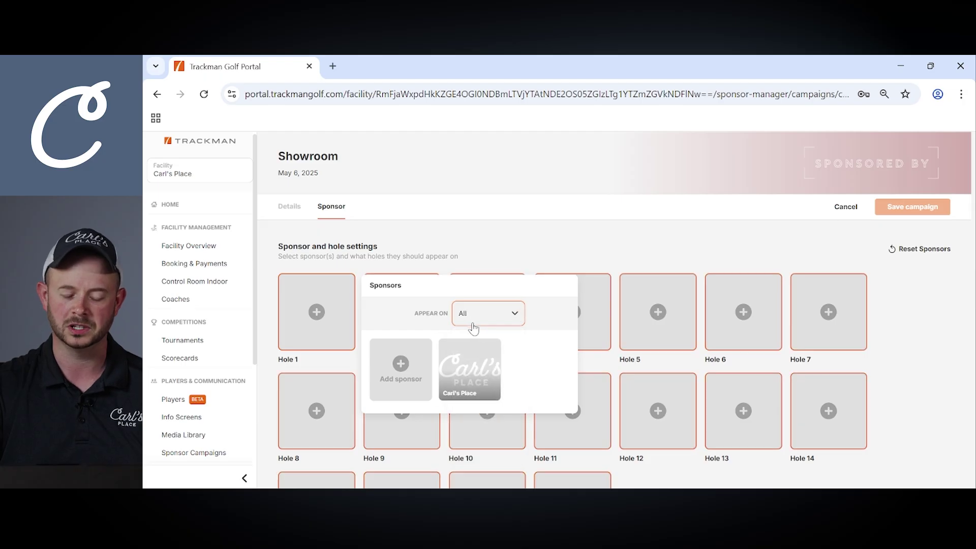
click(468, 363)
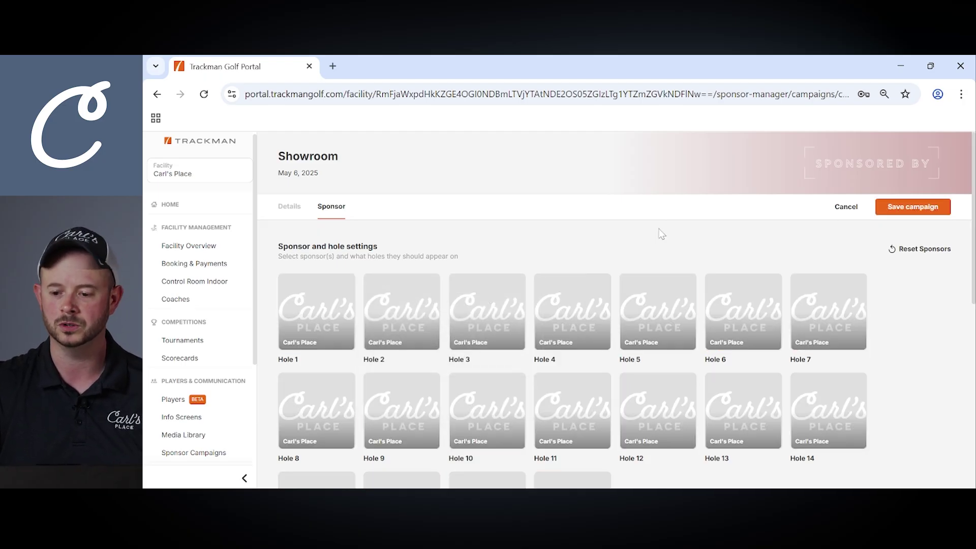
click(899, 208)
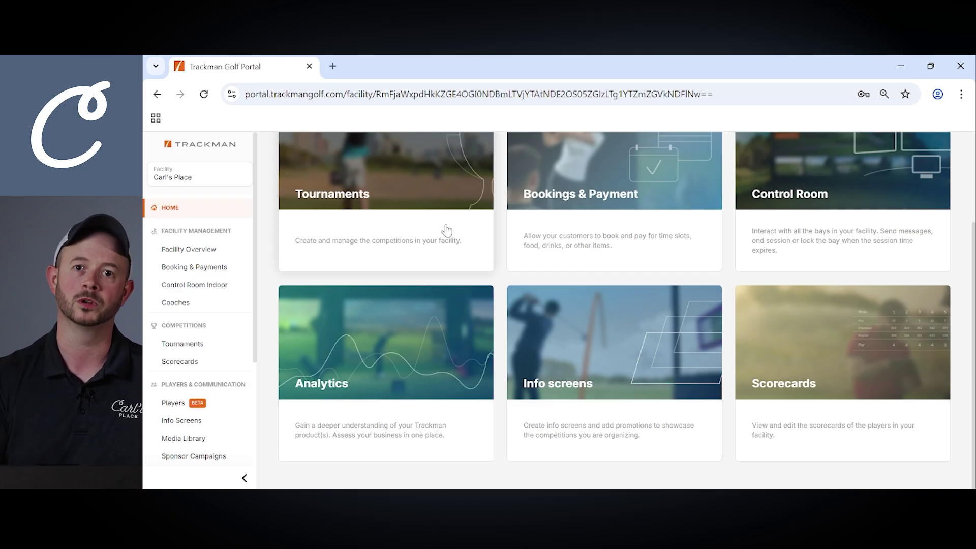
Open the Analytics Overview dashboard, review its stats, and view the Bay Insights report.
click(385, 356)
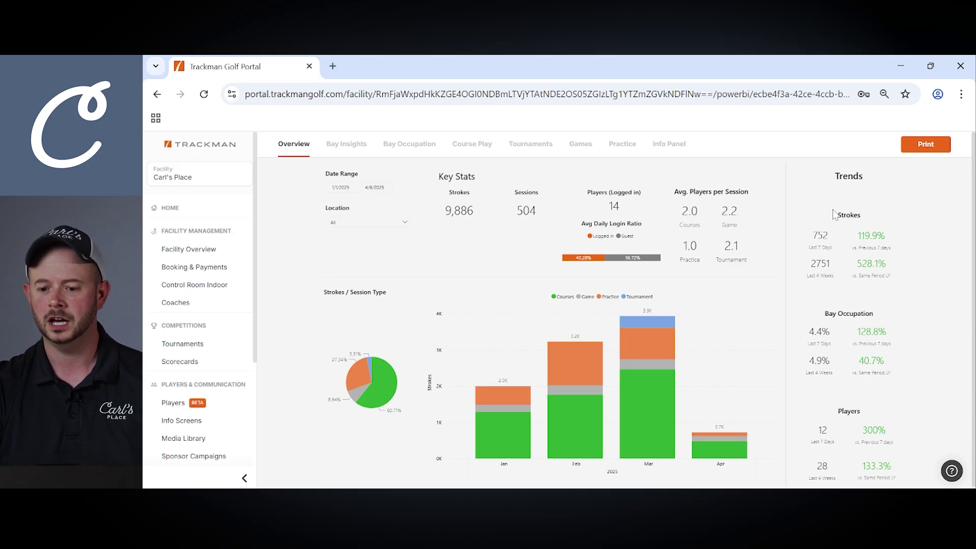
scroll(843, 223, down, 1)
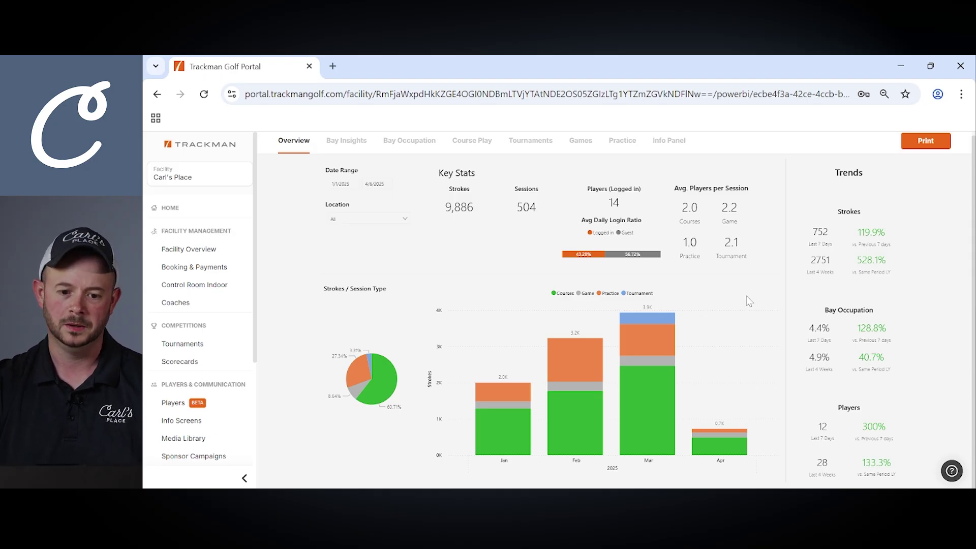
click(338, 144)
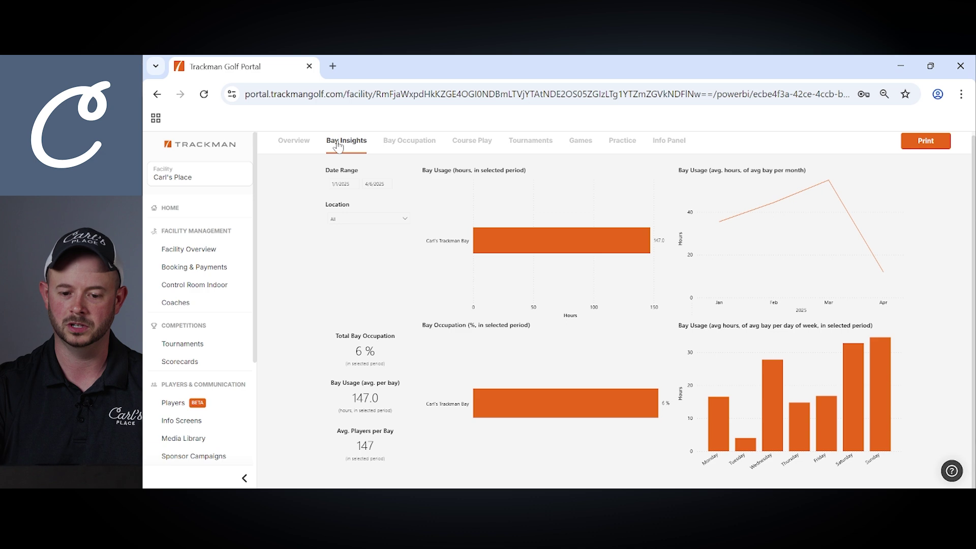
View the Bay Occupation heatmap, then the Course Play report with 382 sessions and 8,376 strokes.
click(410, 143)
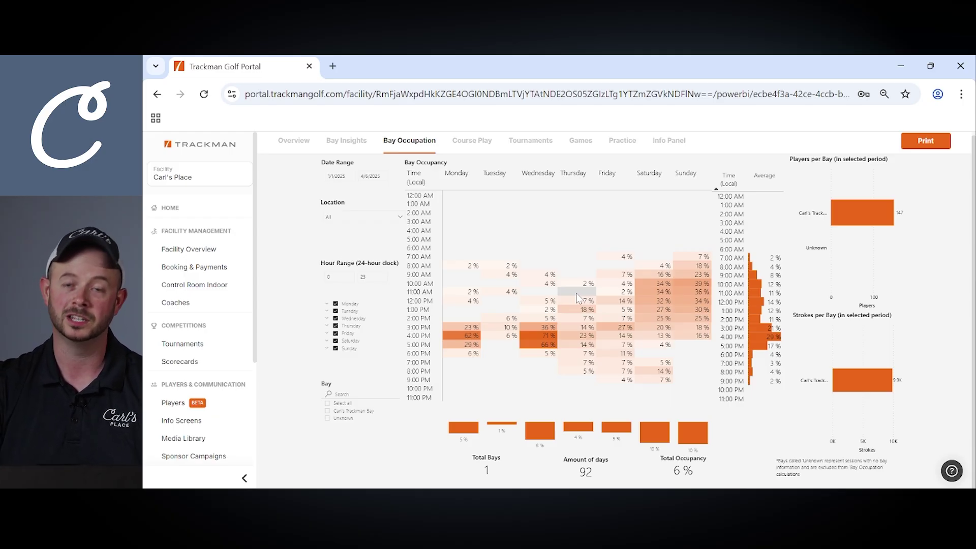
click(472, 141)
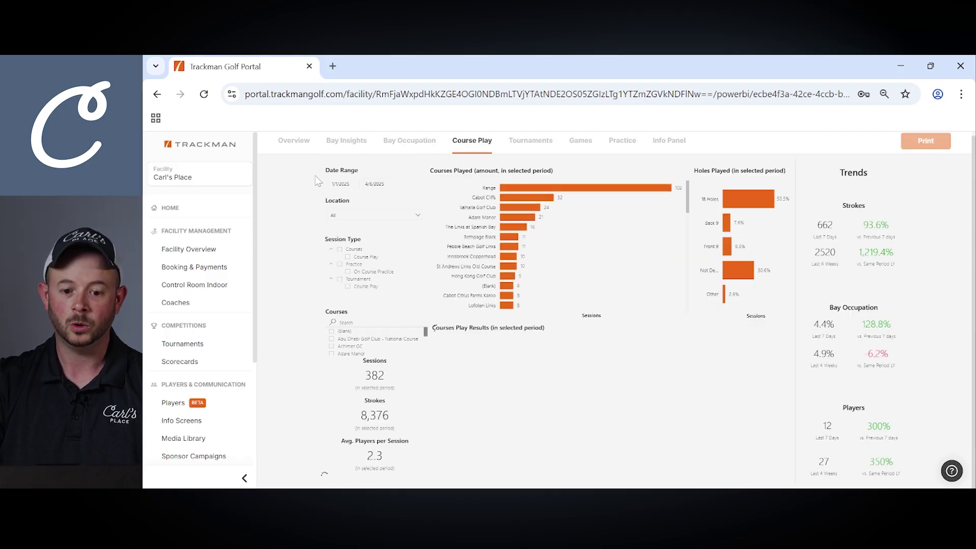